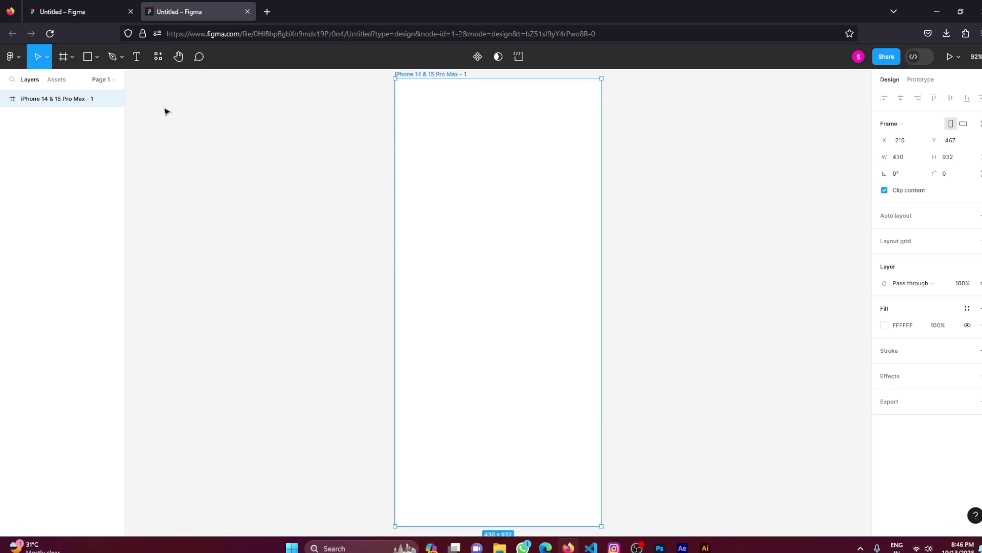
# Draw a full-width black bar across the top of the iPhone frame
pyautogui.press('r')
pyautogui.moveTo(395, 78); pyautogui.dragTo(601, 98)
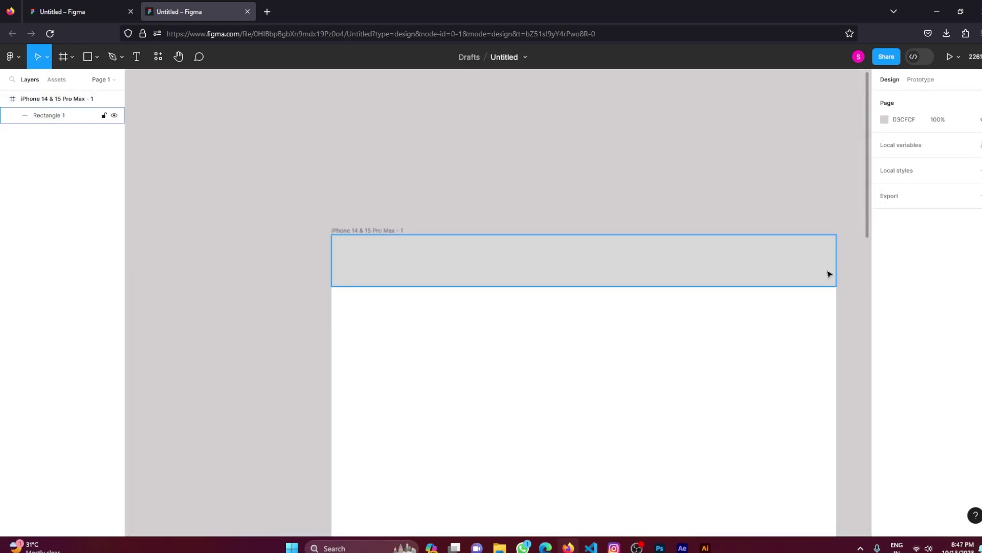
pyautogui.click(829, 274)
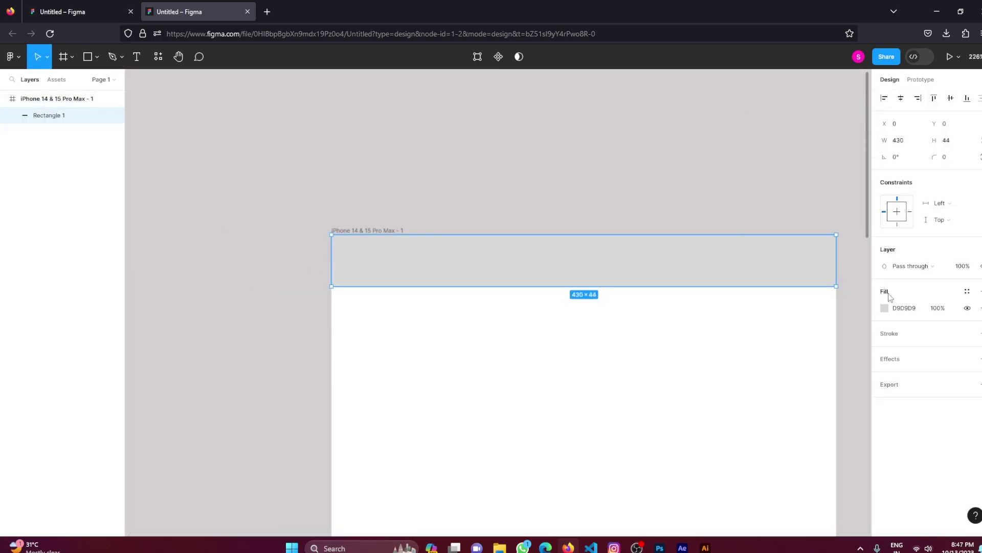
# Search the Open Iconic plugin for phone, battery and charging icons, finding no matches
pyautogui.rightClick(777, 247)
pyautogui.click(721, 370)
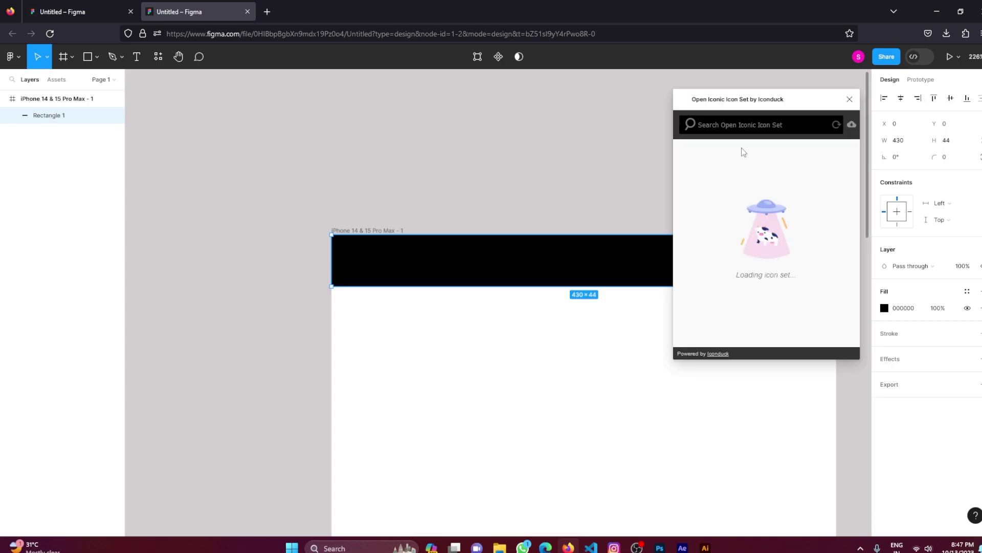
pyautogui.click(740, 125)
pyautogui.write('phonr')
pyautogui.press('BackSpace')
pyautogui.press('BackSpace')
pyautogui.press('BackSpace')
pyautogui.write('att')
pyautogui.doubleClick(740, 124)
pyautogui.write('charge')
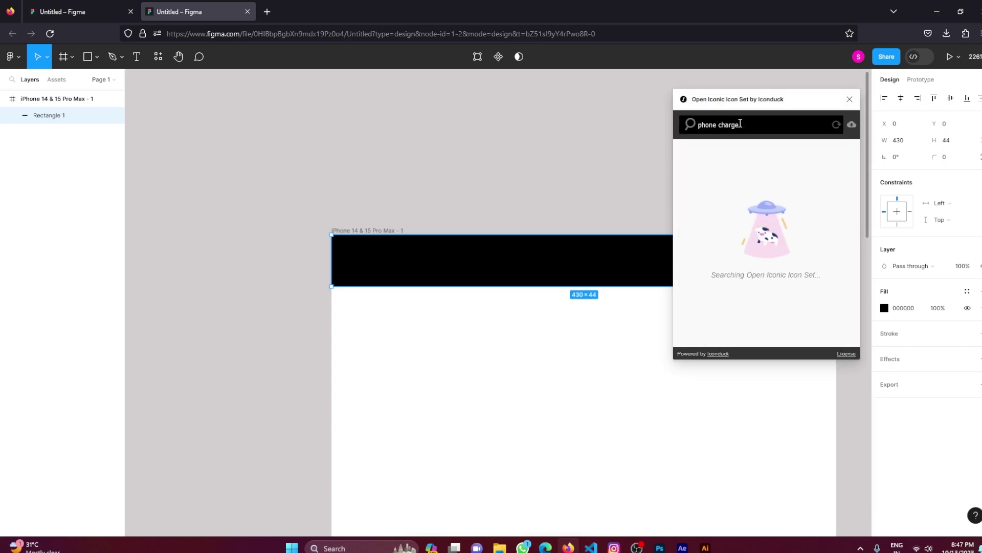
pyautogui.hotkey('ctrl', 'a')
pyautogui.write('ingng')
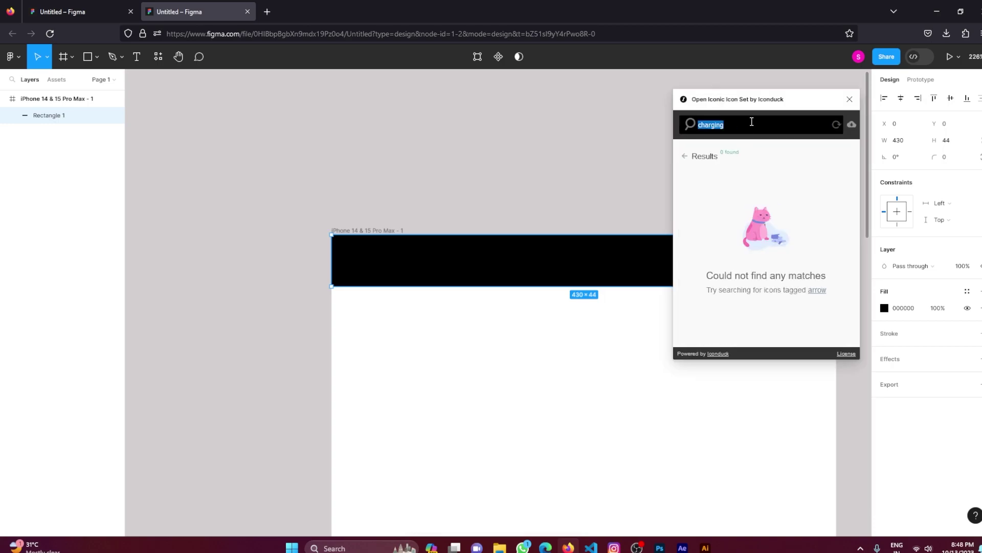
pyautogui.click(849, 99)
# Insert a white Font Awesome Battery 3/4 Full icon at the bar's right end
pyautogui.rightClick(848, 101)
pyautogui.click(776, 205)
pyautogui.write('battery')
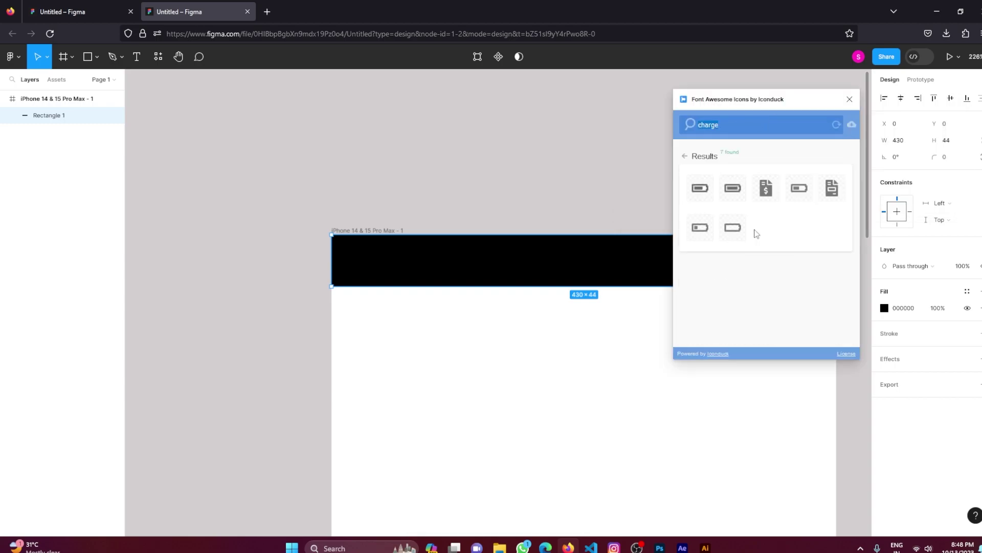
pyautogui.click(737, 226)
pyautogui.click(712, 292)
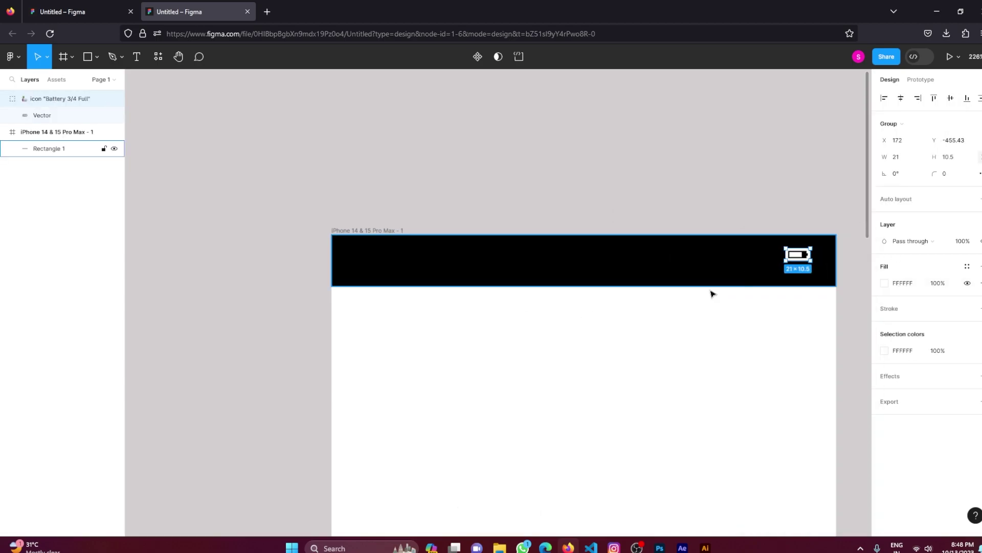
pyautogui.doubleClick(805, 249)
pyautogui.rightClick(735, 186)
pyautogui.click(877, 300)
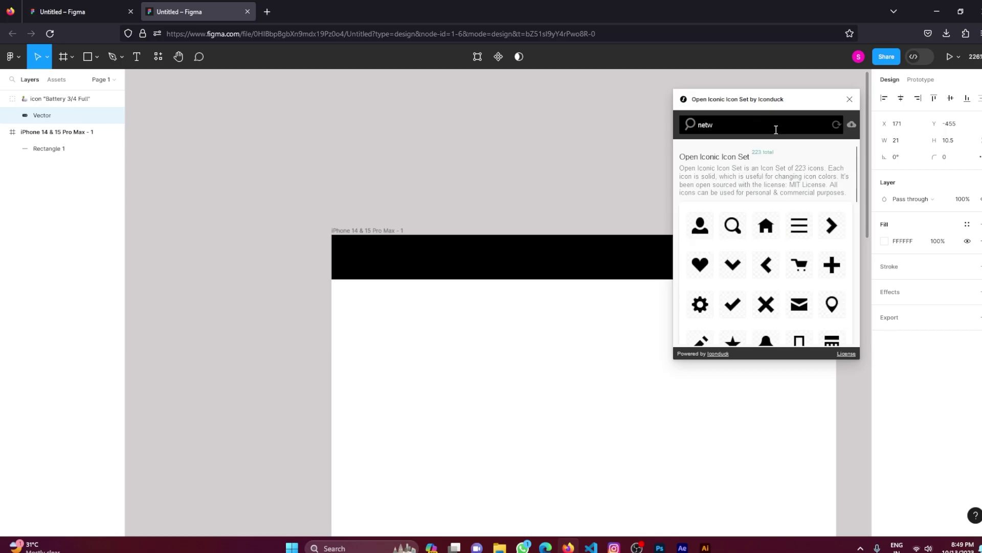
pyautogui.press('Escape')
pyautogui.hotkey('shift', 'l')
pyautogui.scroll(5, 696, 288)
# Draw a vertical signal-bar line with round caps and stroke weight 2
pyautogui.scroll(5, 696, 288)
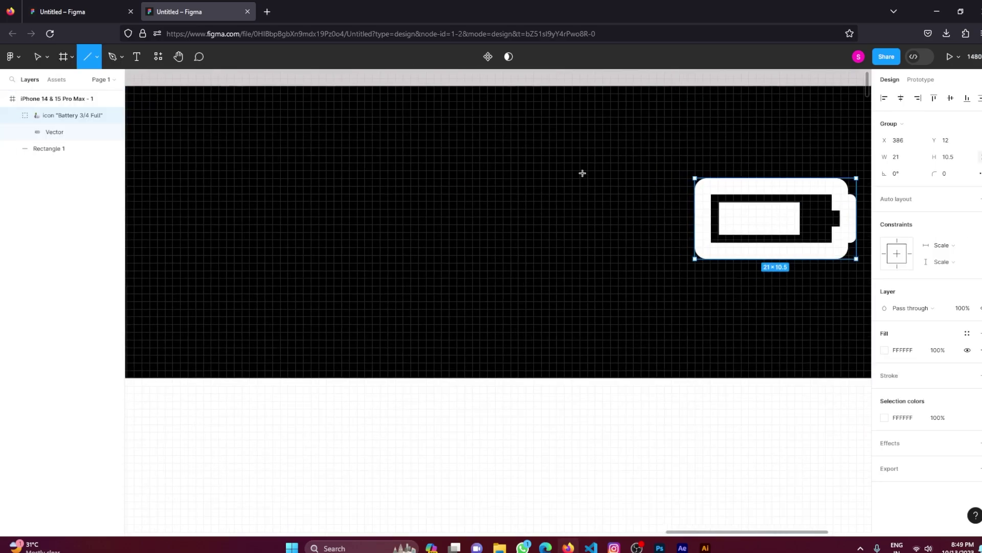
pyautogui.moveTo(581, 174); pyautogui.dragTo(581, 262)
pyautogui.click(885, 333)
pyautogui.click(898, 367)
pyautogui.click(916, 450)
pyautogui.click(944, 350)
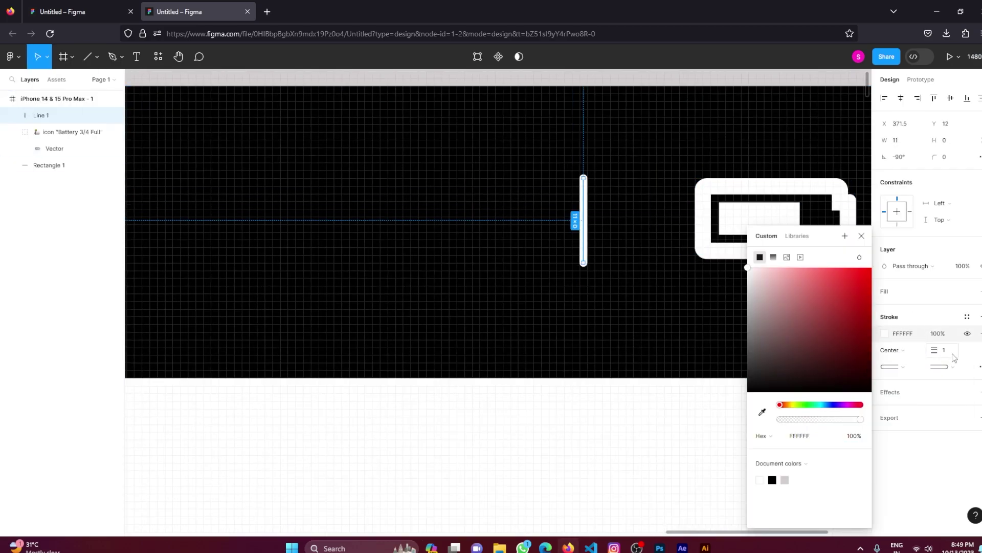
pyautogui.write('2')
# Duplicate the line into five signal bars, grey the tallest, and group them
pyautogui.moveTo(583, 221)
pyautogui.mouseDown()
pyautogui.moveTo(529, 221)
pyautogui.moveTo(535, 201)
pyautogui.moveTo(489, 249)
pyautogui.mouseUp()
pyautogui.click(580, 220)
pyautogui.click(884, 333)
pyautogui.press('Escape')
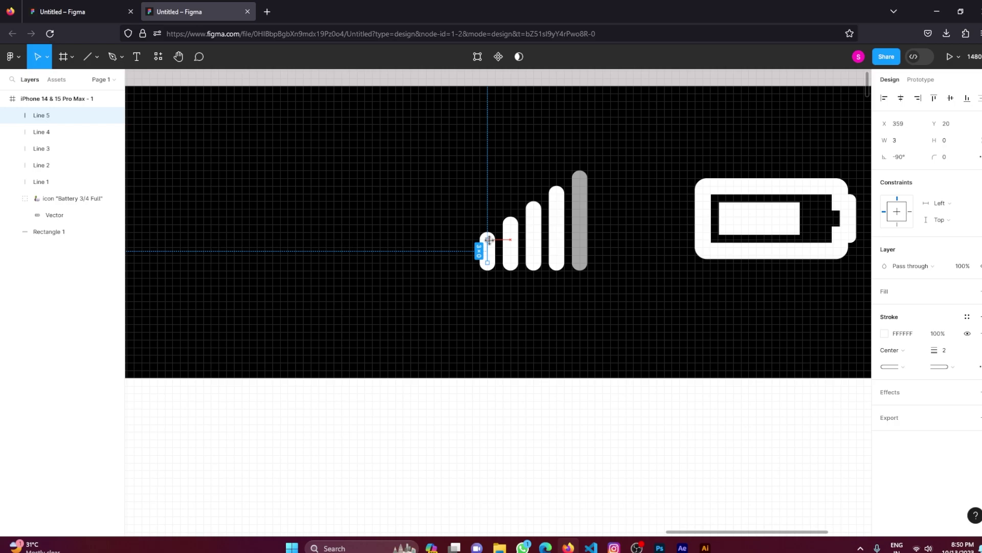
pyautogui.click(563, 320)
pyautogui.hotkey('ctrl', 'shift', 'l')
pyautogui.moveTo(564, 321); pyautogui.dragTo(476, 174)
pyautogui.rightClick(509, 234)
pyautogui.click(516, 333)
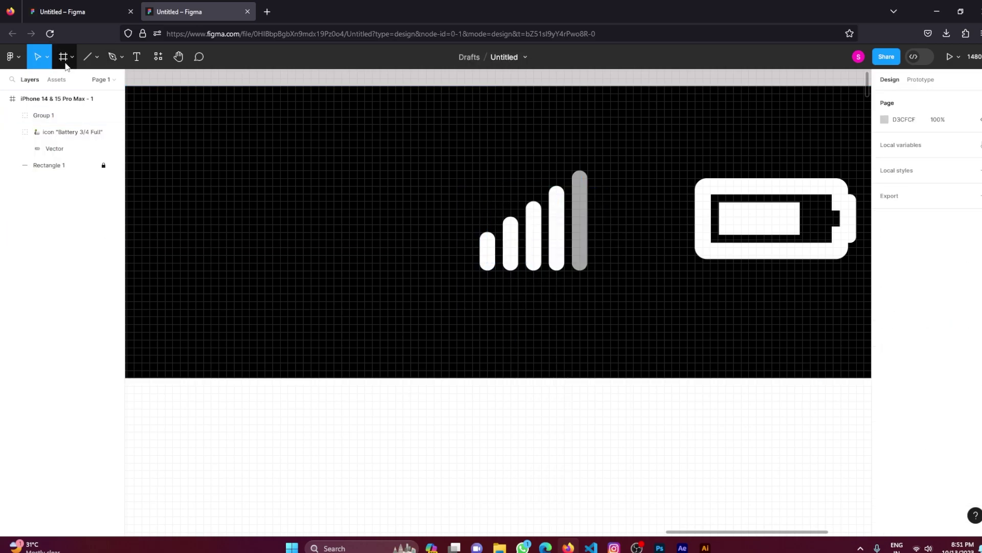
# Add a '0.00 mb/s' label at size 8 and 85% line height beside the bars
pyautogui.press('t')
pyautogui.click(371, 349)
pyautogui.write('0.00 mb/s')
pyautogui.hotkey('ctrl', 'a')
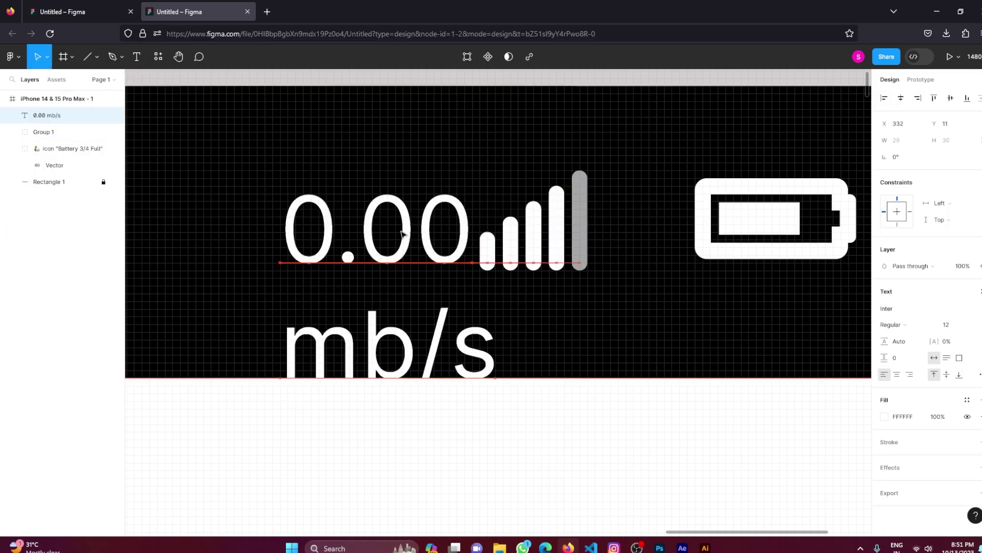
pyautogui.moveTo(884, 341); pyautogui.dragTo(908, 338)
pyautogui.click(946, 324)
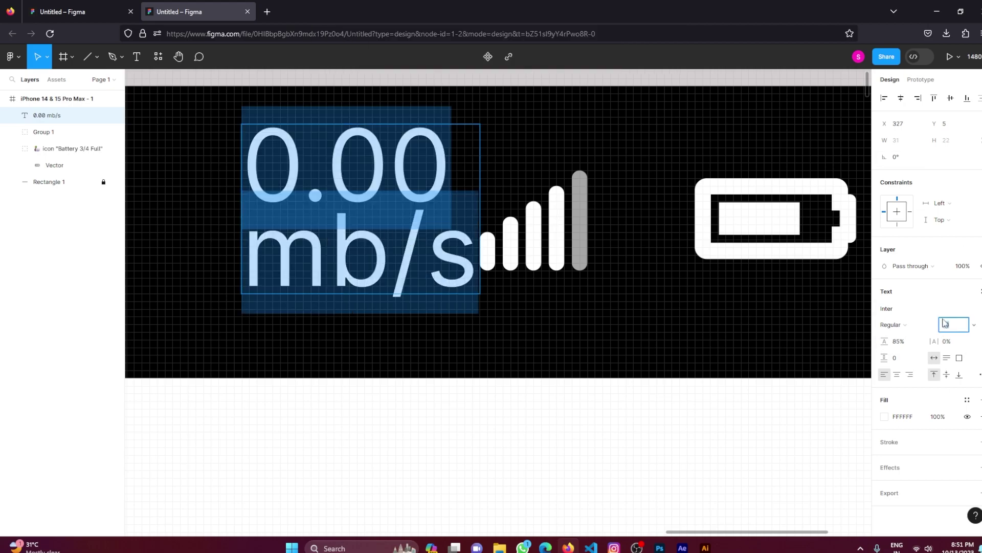
pyautogui.write('8')
pyautogui.press('Return')
pyautogui.moveTo(297, 153); pyautogui.dragTo(340, 199)
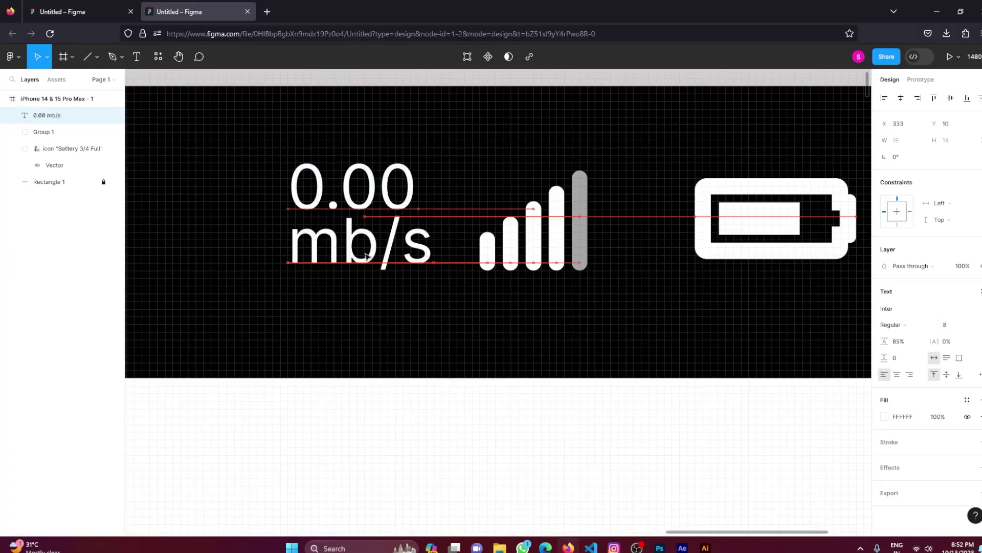
# Insert a white Font Awesome bell icon into the status bar
pyautogui.rightClick(408, 245)
pyautogui.click(527, 452)
pyautogui.write('ALARm')
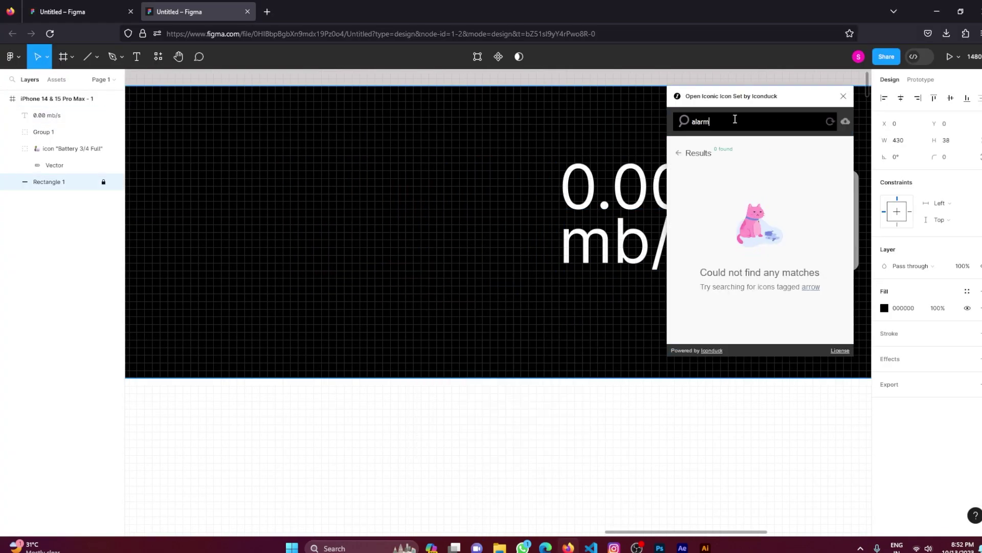
pyautogui.click(843, 96)
pyautogui.rightClick(843, 98)
pyautogui.click(747, 316)
pyautogui.click(694, 184)
pyautogui.click(843, 96)
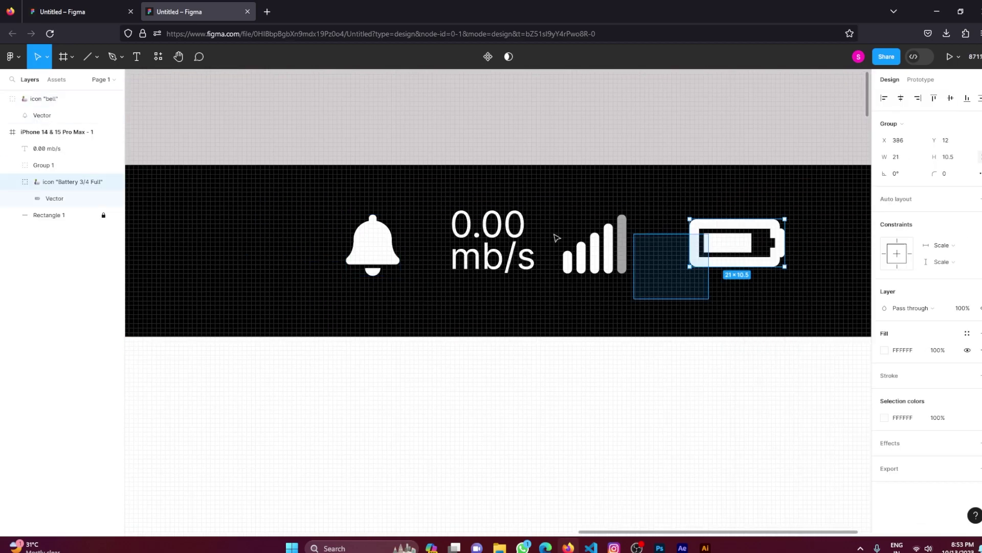
# Distribute the status-bar icons with even horizontal spacing
pyautogui.click(980, 97)
pyautogui.click(919, 145)
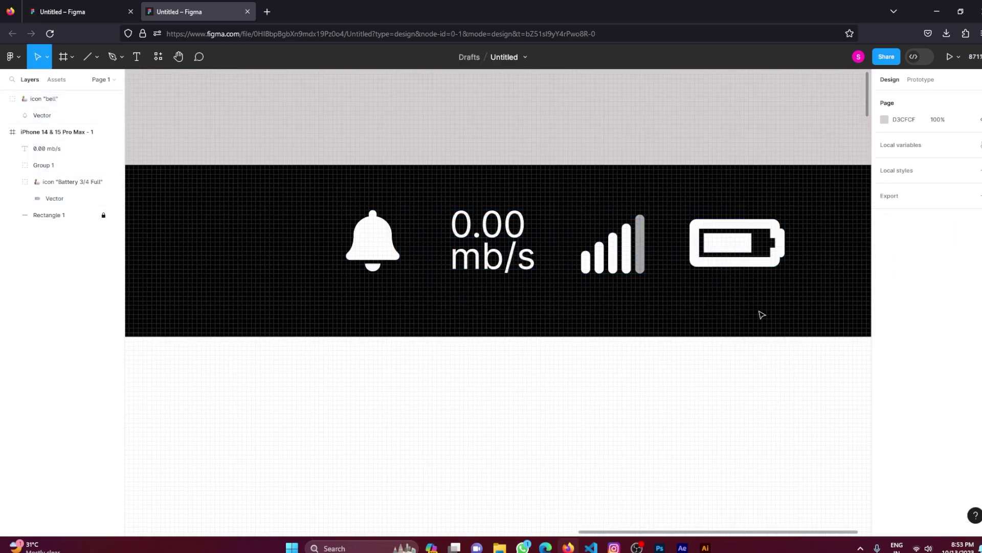
pyautogui.scroll(-1, 592, 336)
# Add the time '8:53' at the bar's left at font size 11
pyautogui.scroll(3, 371, 318)
pyautogui.press('t')
pyautogui.click(352, 307)
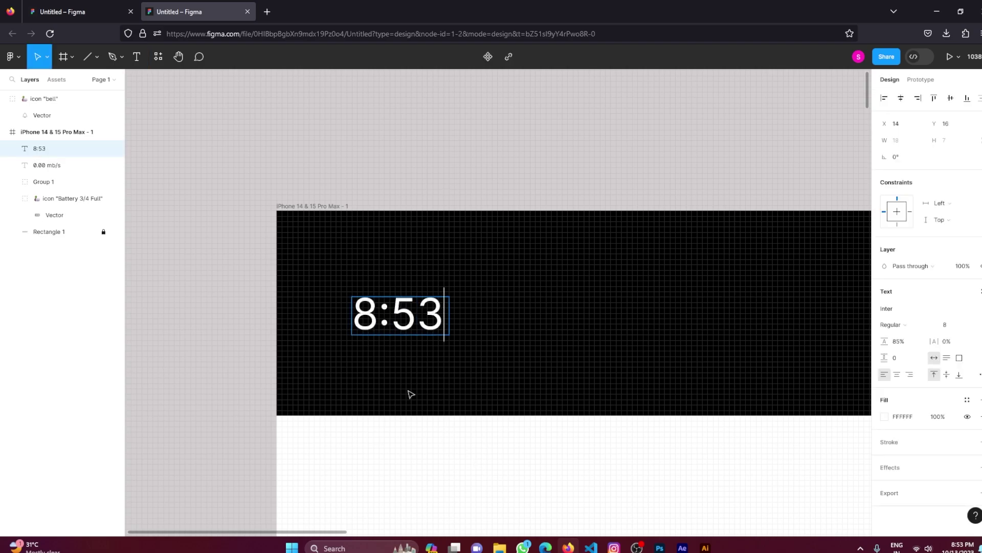
pyautogui.click(945, 324)
pyautogui.press('Up')
pyautogui.press('Up')
pyautogui.press('Up')
# Add a '1' text label just right of the time
pyautogui.press('t')
pyautogui.click(532, 332)
pyautogui.write('pm')
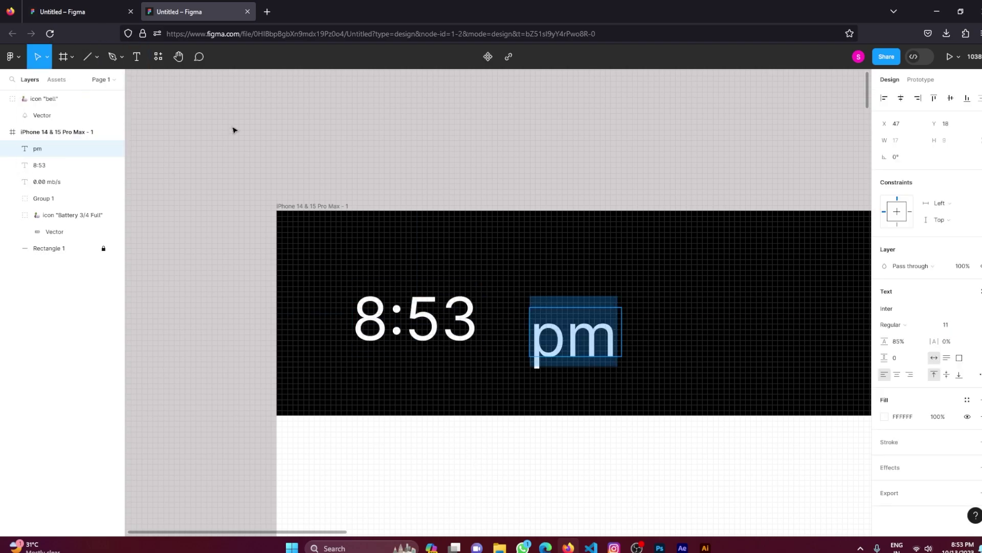
pyautogui.write('1')
pyautogui.click(981, 442)
pyautogui.press('Tab')
pyautogui.write('7')
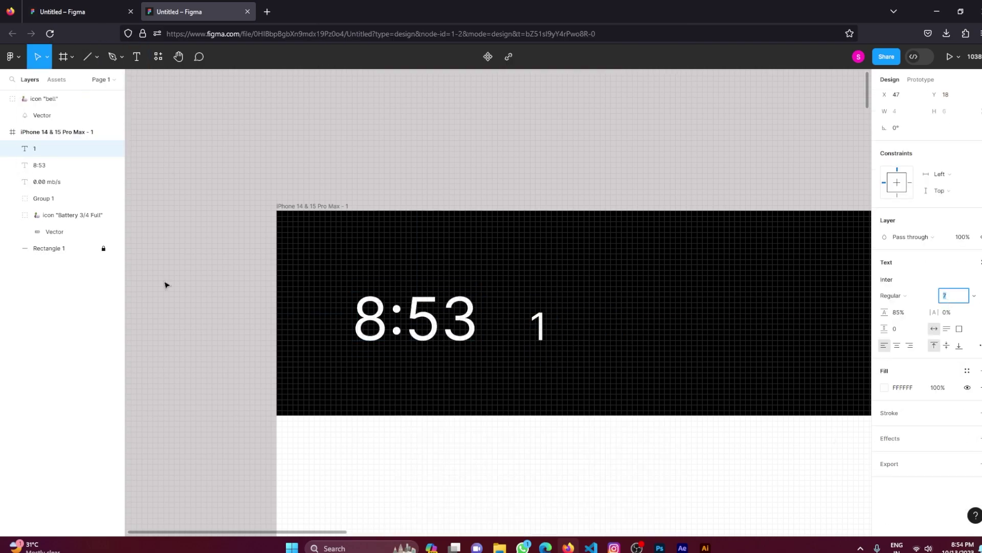
# Draw a white circle and send it behind the '1'
pyautogui.click(96, 57)
pyautogui.click(88, 118)
pyautogui.moveTo(551, 312); pyautogui.dragTo(600, 361)
pyautogui.click(885, 387)
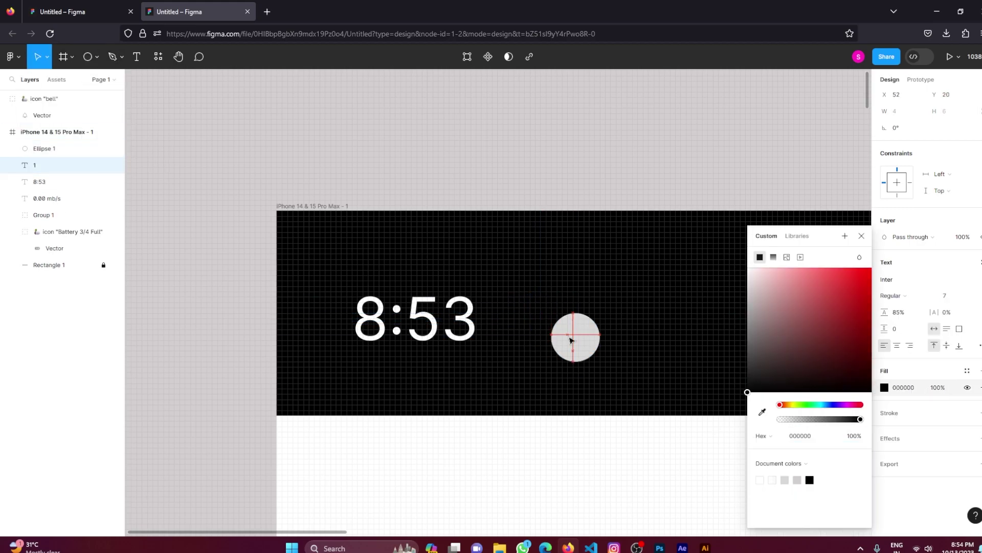
pyautogui.hotkey('ctrl', '[')
pyautogui.keyDown('shift'); pyautogui.click(570, 335); pyautogui.keyUp('shift')
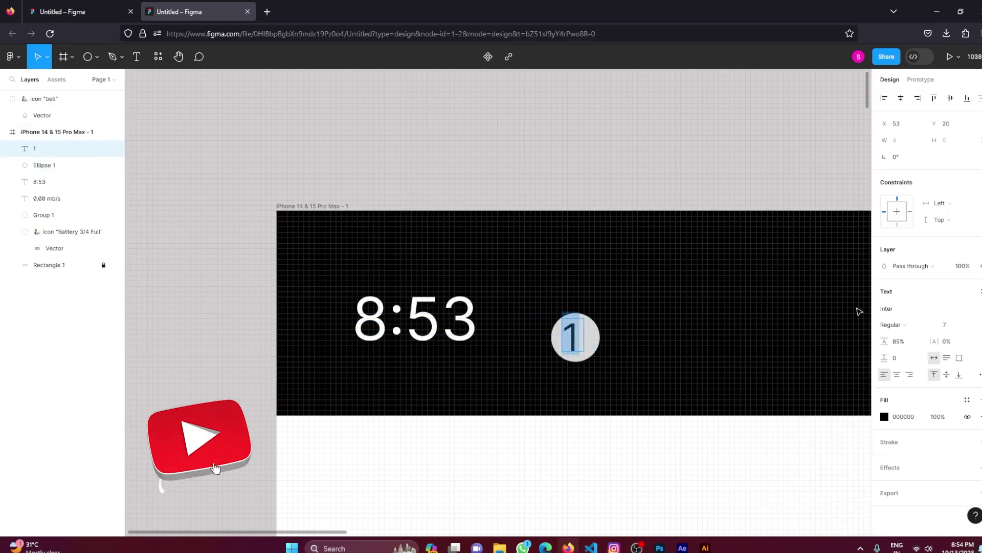
# Shrink the '1' to size 5 and centre it within the circle
pyautogui.press('ctrl+shift+less')
pyautogui.press('ctrl+shift+less')
pyautogui.click(901, 98)
pyautogui.click(592, 340)
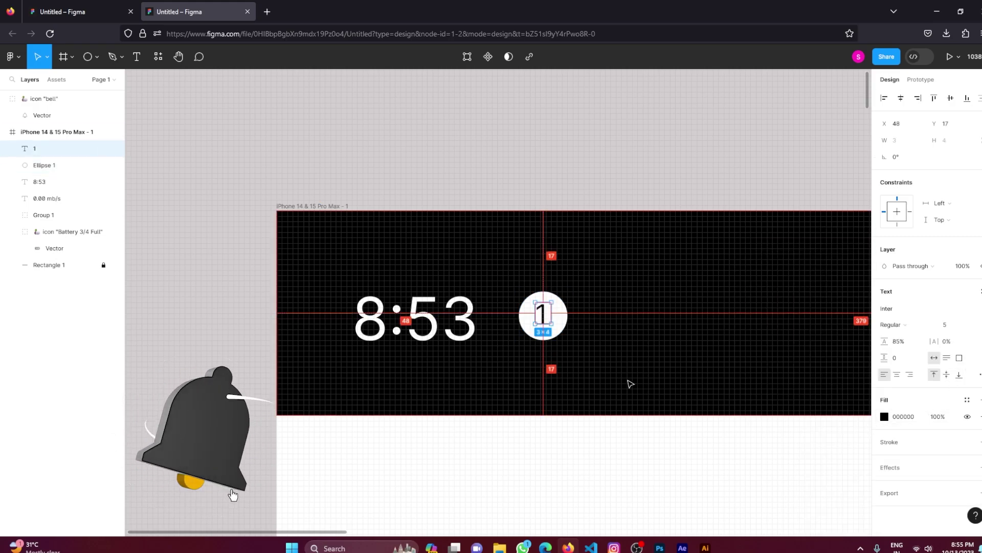
pyautogui.keyDown('ctrl'); pyautogui.scroll(-5, 583, 350); pyautogui.keyUp('ctrl')
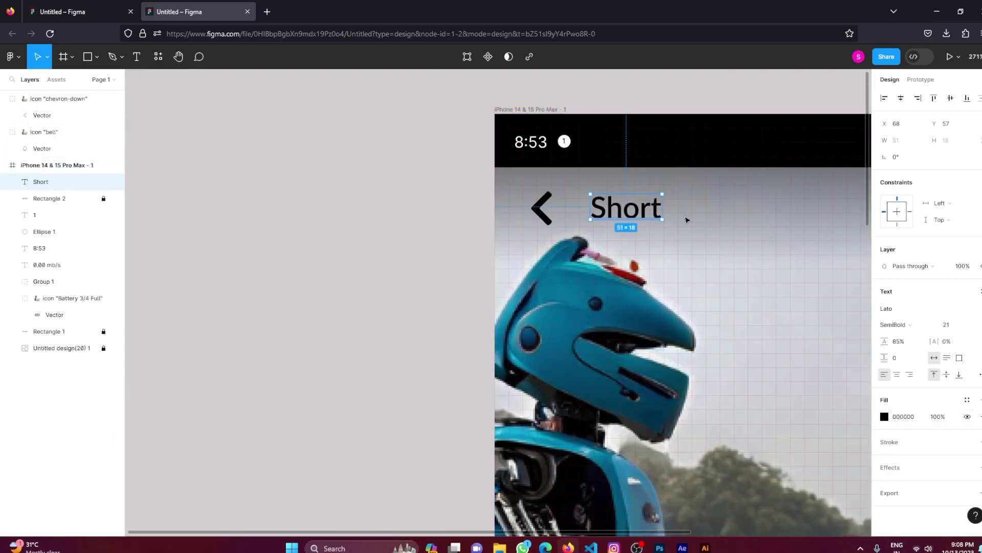
# Make the back chevron and 'Short' title white
pyautogui.keyDown('shift'); pyautogui.click(541, 209); pyautogui.keyUp('shift')
pyautogui.click(884, 375)
pyautogui.click(752, 259)
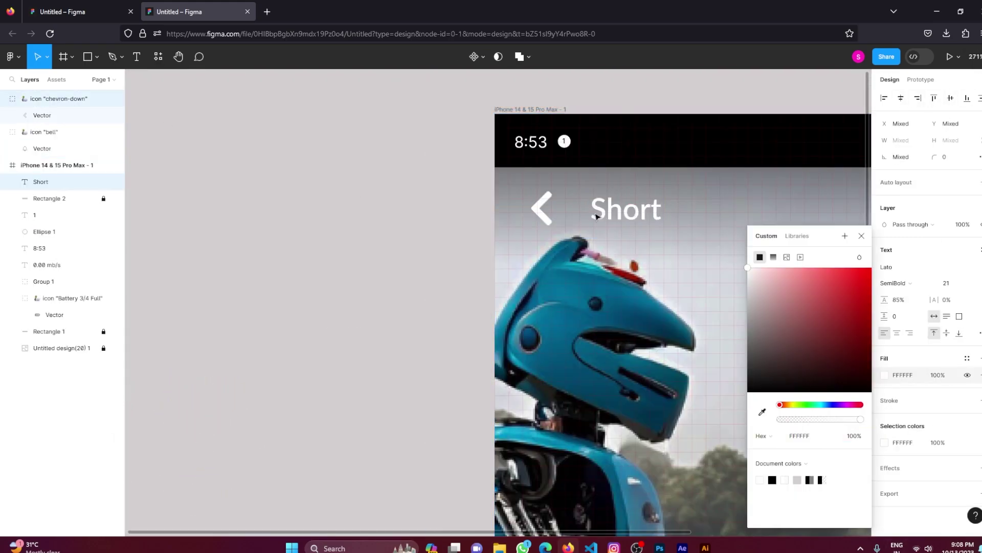
pyautogui.click(714, 300)
# Select the signal, battery, speed label, bell and badge and align their vertical centres
pyautogui.hscroll(5, 487, 195)
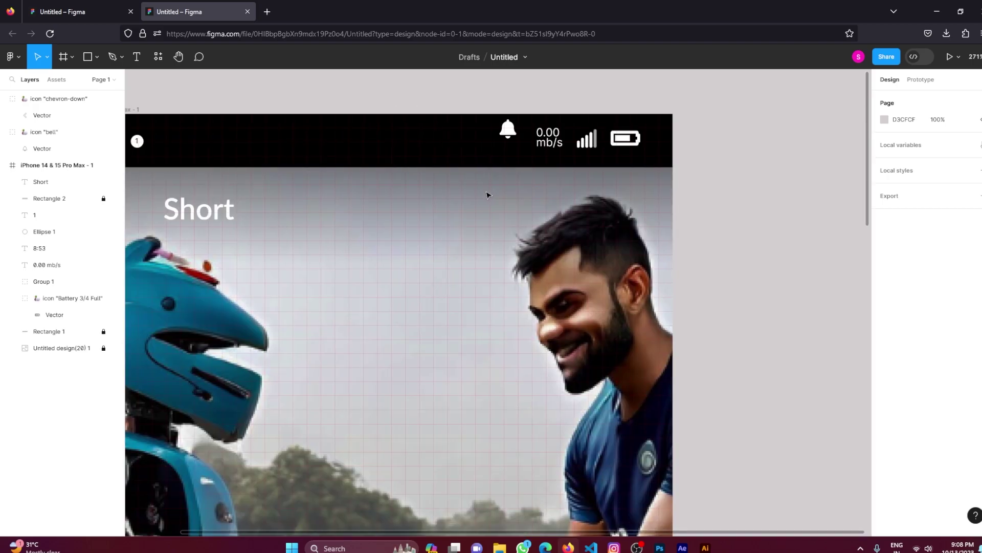
pyautogui.click(488, 195)
pyautogui.keyDown('ctrl'); pyautogui.scroll(-3, 757, 219); pyautogui.keyUp('ctrl')
pyautogui.click(715, 195)
pyautogui.click(656, 173)
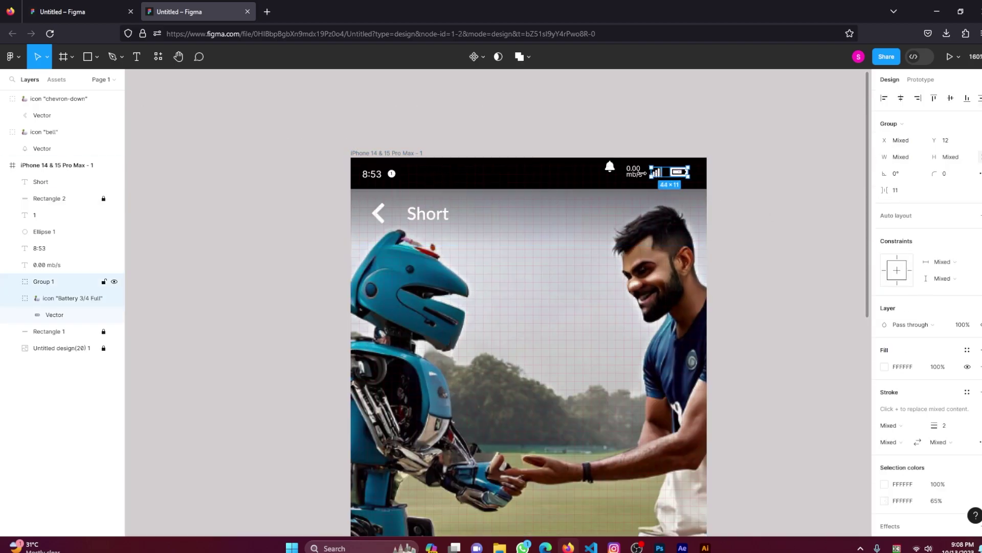
pyautogui.keyDown('shift'); pyautogui.click(610, 167); pyautogui.keyUp('shift')
pyautogui.keyDown('shift'); pyautogui.click(391, 174); pyautogui.keyUp('shift')
pyautogui.click(951, 98)
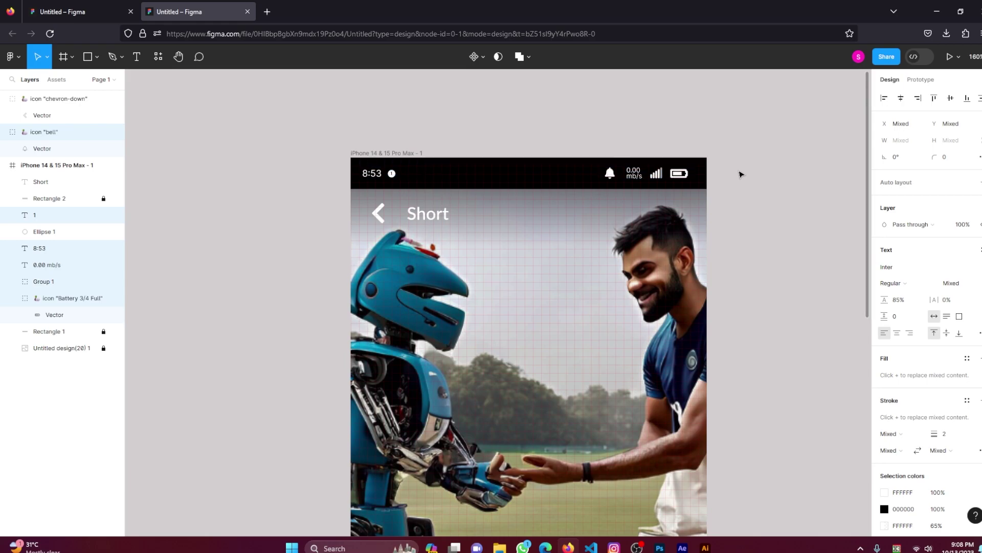
# Group the status-bar items together as Group 2
pyautogui.rightClick(686, 173)
pyautogui.click(723, 254)
pyautogui.click(775, 305)
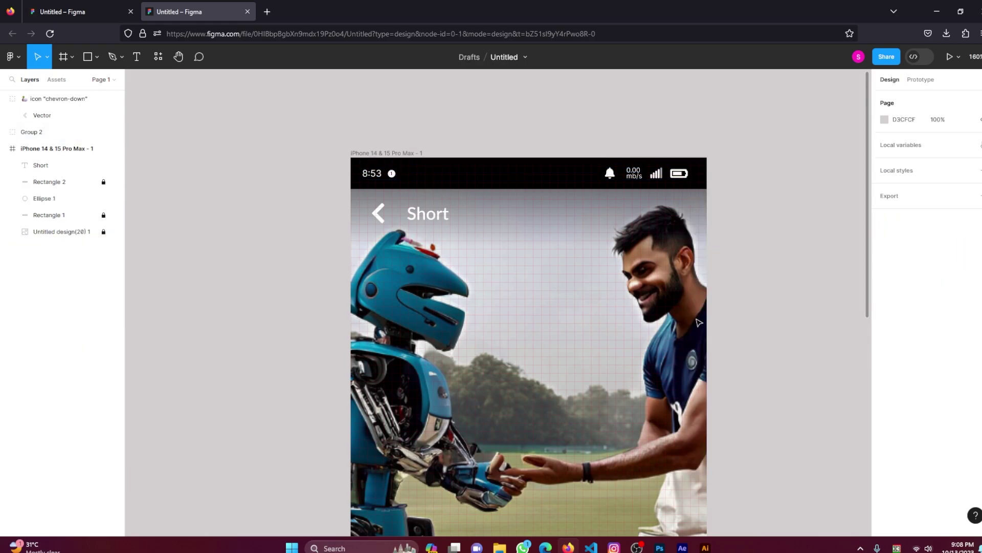
pyautogui.rightClick(529, 322)
pyautogui.click(691, 329)
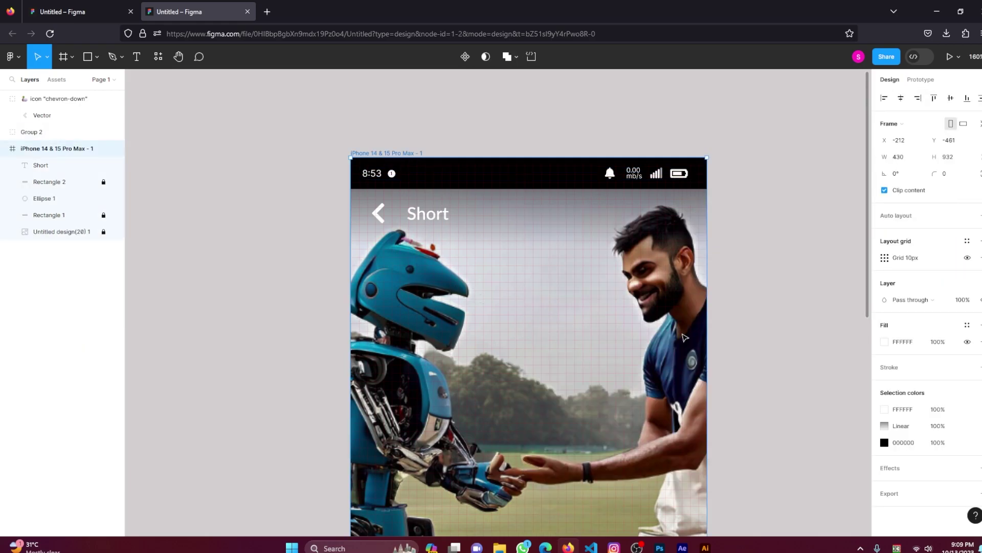
# Place a Font Awesome search icon in the header beside 'Short'
pyautogui.click(850, 101)
pyautogui.rightClick(835, 404)
pyautogui.click(625, 417)
pyautogui.write('s')
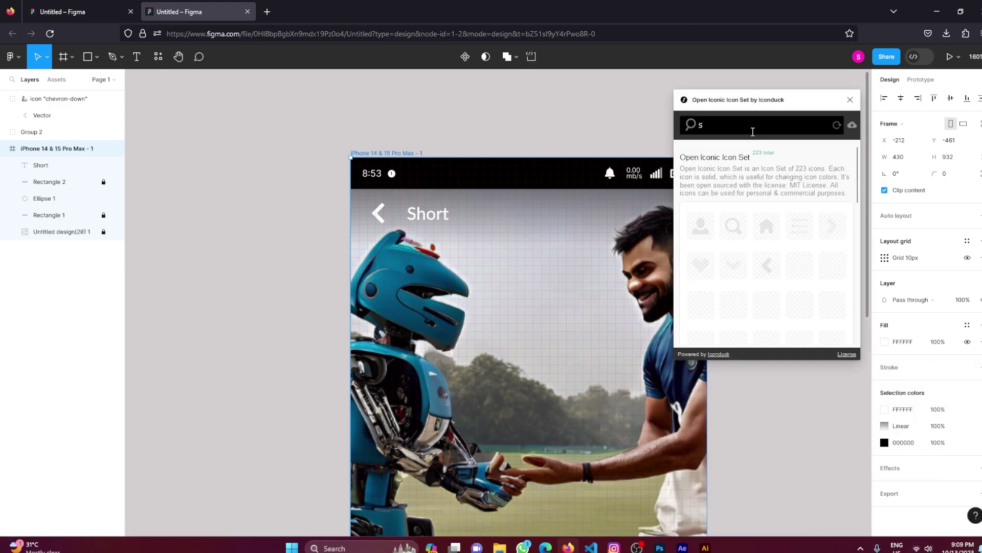
pyautogui.write('SE')
pyautogui.click(851, 101)
pyautogui.rightClick(851, 107)
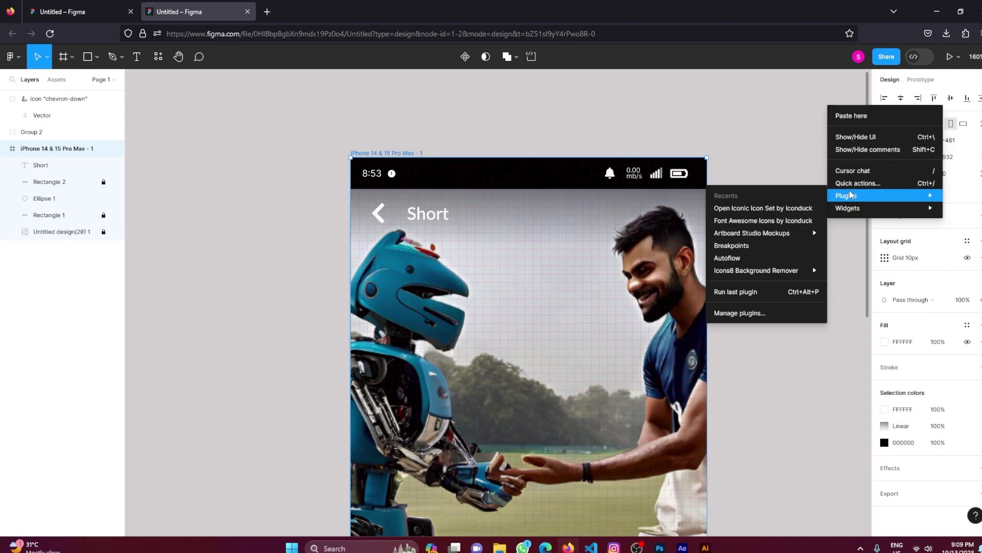
pyautogui.click(806, 233)
pyautogui.moveTo(701, 234); pyautogui.dragTo(551, 342)
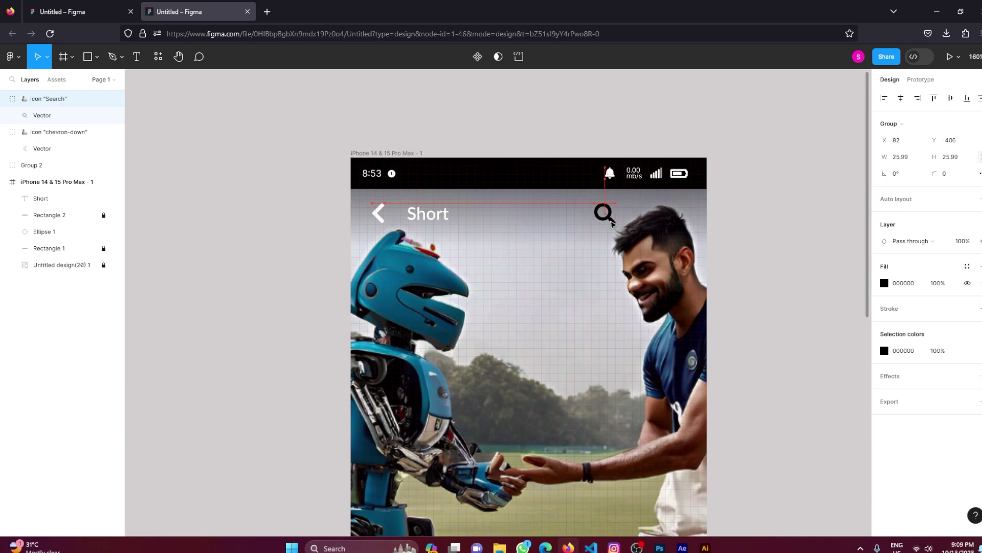
# Add a vertical ellipsis icon at the header's right end, sized about 8 × 29
pyautogui.rightClick(570, 340)
pyautogui.click(711, 273)
pyautogui.write('ME')
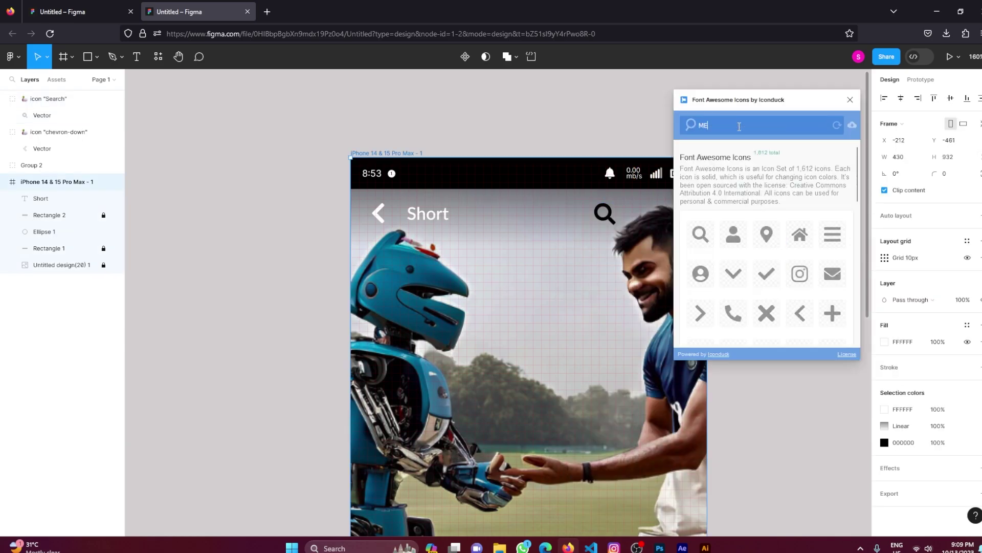
pyautogui.write('NU')
pyautogui.moveTo(766, 188)
pyautogui.mouseDown()
pyautogui.moveTo(519, 378)
pyautogui.moveTo(683, 272)
pyautogui.mouseUp()
pyautogui.moveTo(701, 350); pyautogui.dragTo(660, 217)
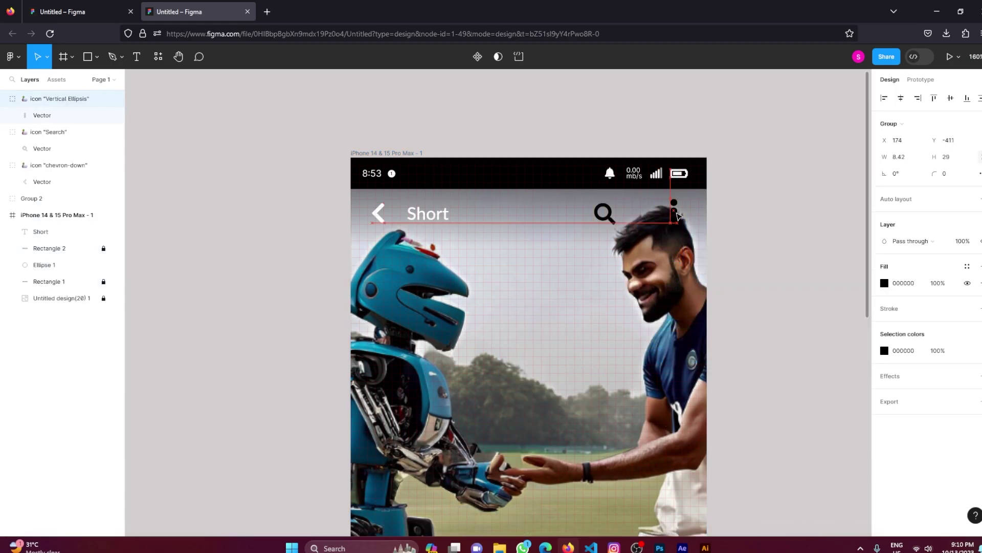
# Insert a camera icon and position it beside the search icon
pyautogui.rightClick(532, 283)
pyautogui.click(675, 334)
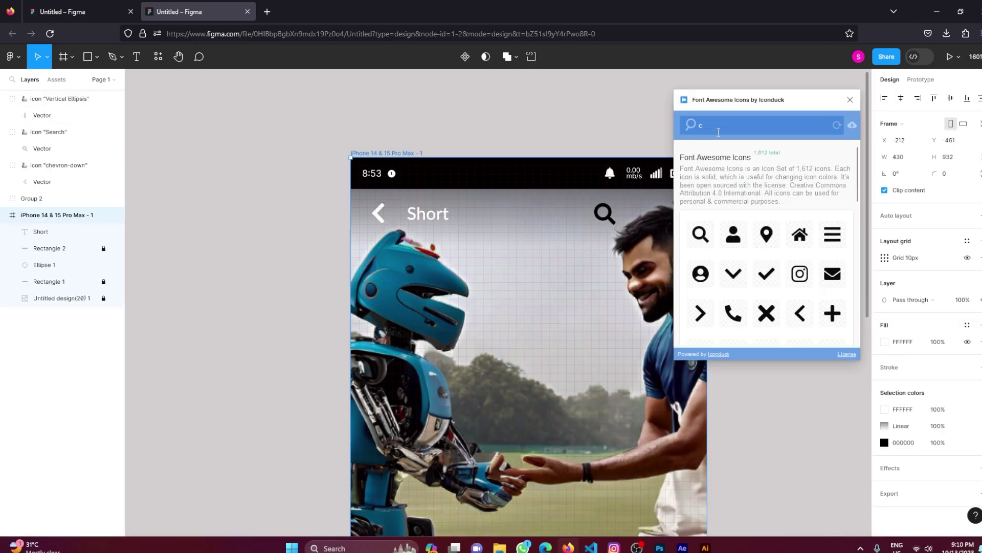
pyautogui.write('camara')
pyautogui.click(701, 194)
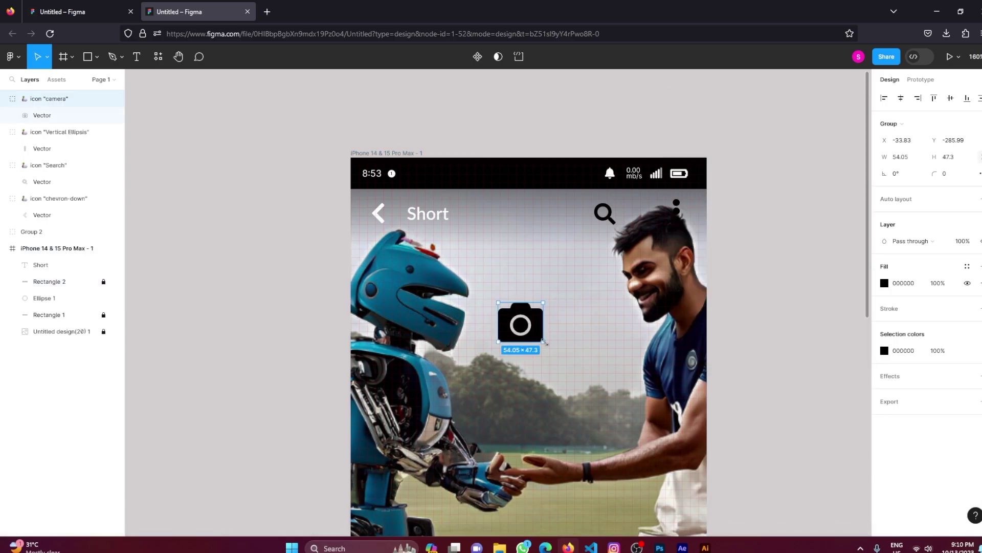
pyautogui.moveTo(531, 333); pyautogui.dragTo(652, 223)
# Set the fills of the three header icons to white FFFFFF
pyautogui.click(610, 220)
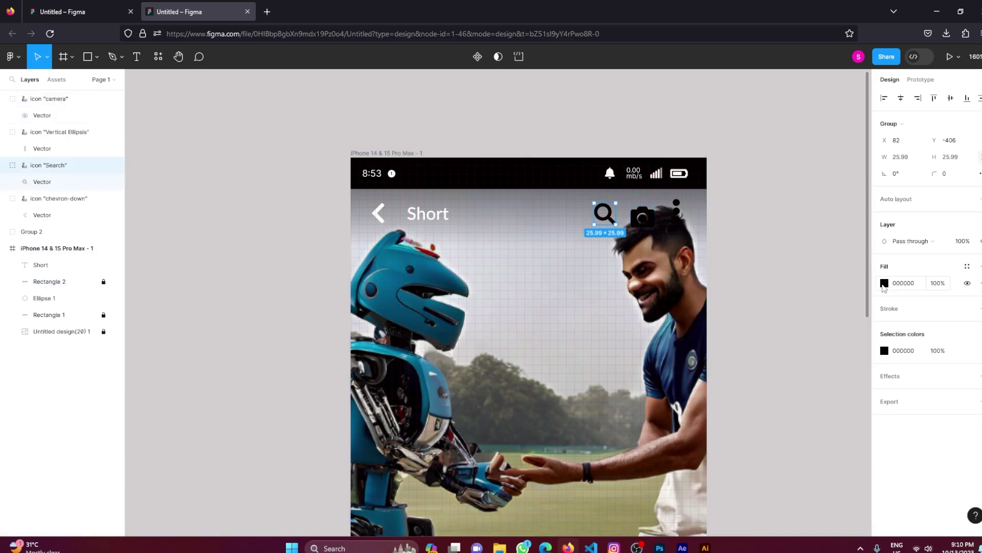
pyautogui.hotkey('ctrl', 'alt', 'v')
pyautogui.click(643, 218)
pyautogui.hotkey('ctrl', 'alt', 'v')
pyautogui.click(677, 210)
pyautogui.hotkey('ctrl', 'alt', 'v')
pyautogui.click(676, 217)
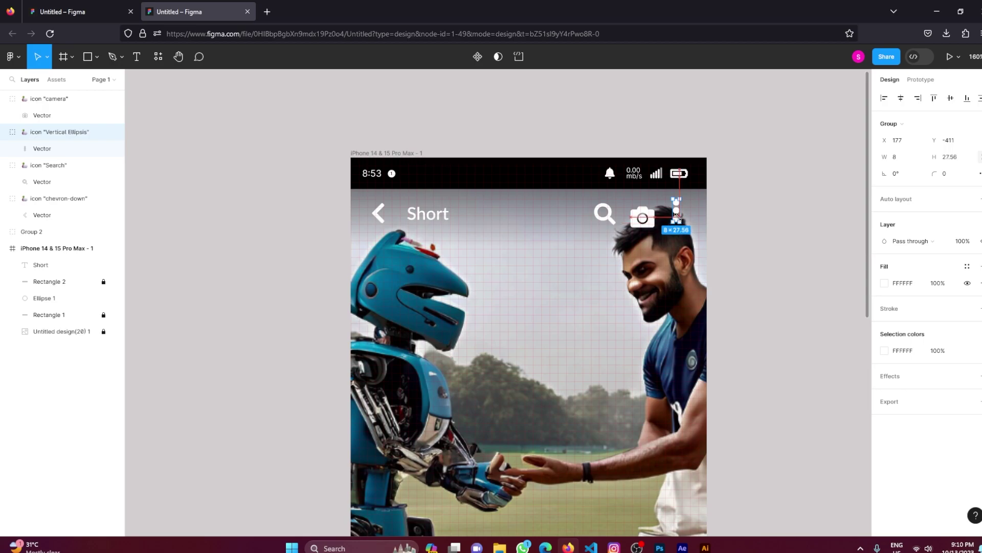
# Distribute the search, camera and ellipsis icons with 26 spacing
pyautogui.click(612, 220)
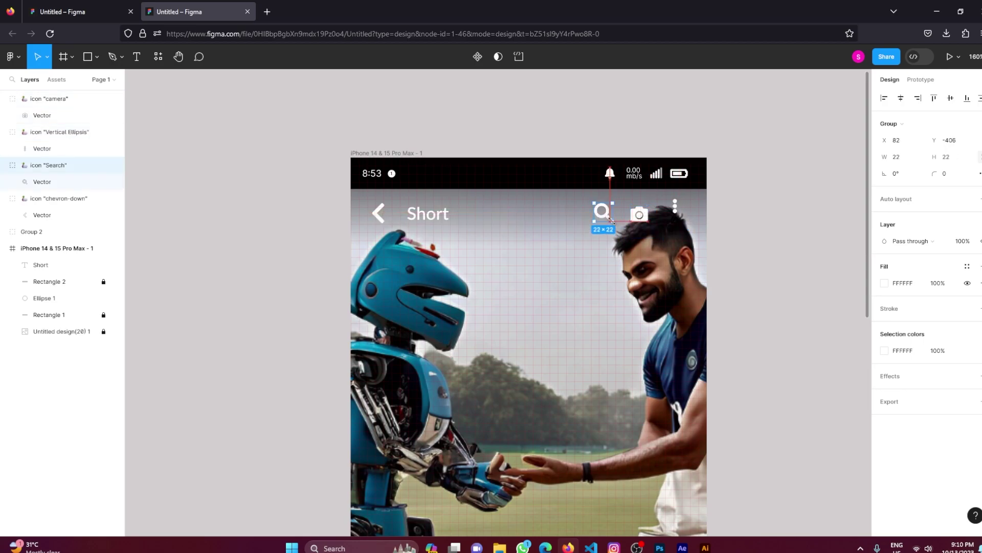
pyautogui.moveTo(691, 225); pyautogui.dragTo(591, 202)
pyautogui.click(978, 98)
pyautogui.click(890, 145)
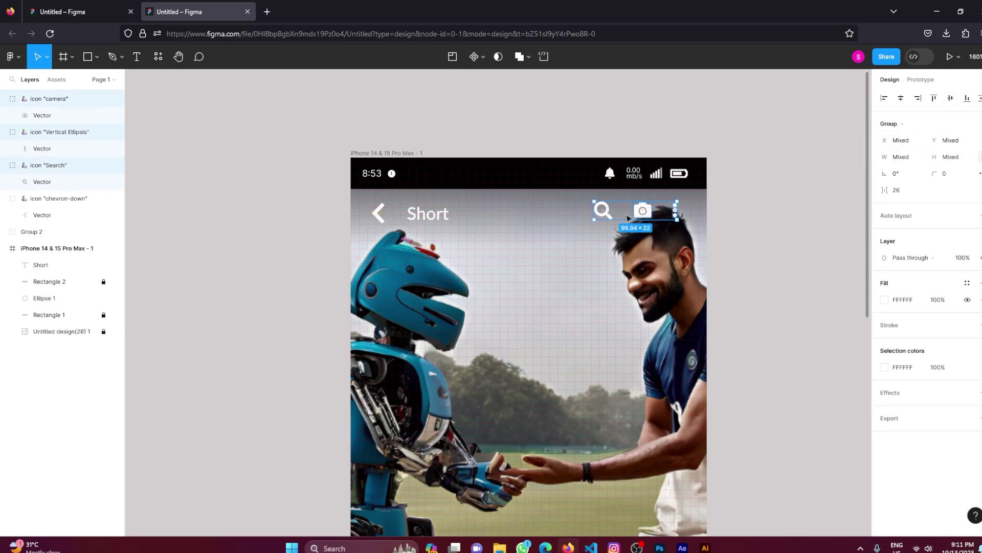
pyautogui.press('Escape')
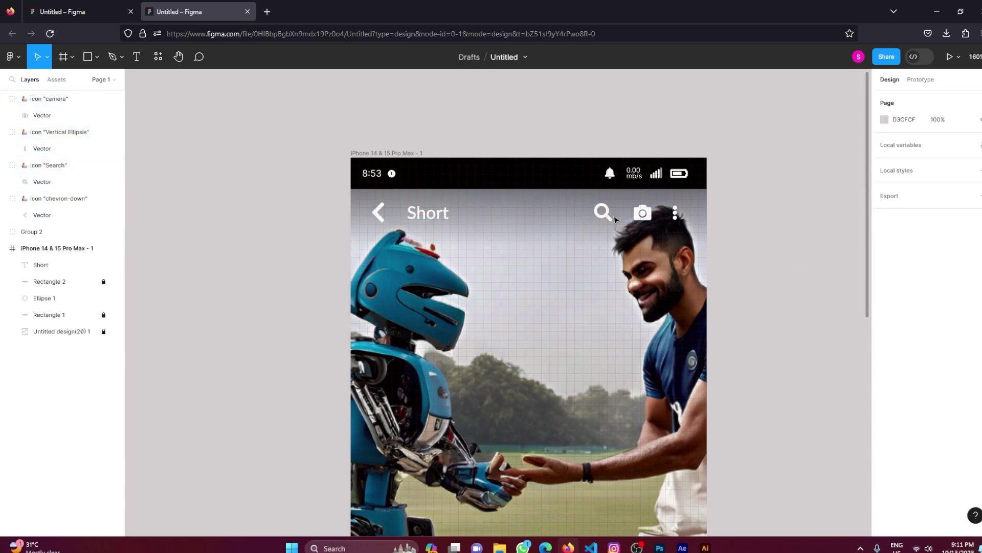
# Nudge the search and ellipsis icons so the header row lines up
pyautogui.moveTo(615, 219); pyautogui.dragTo(618, 219)
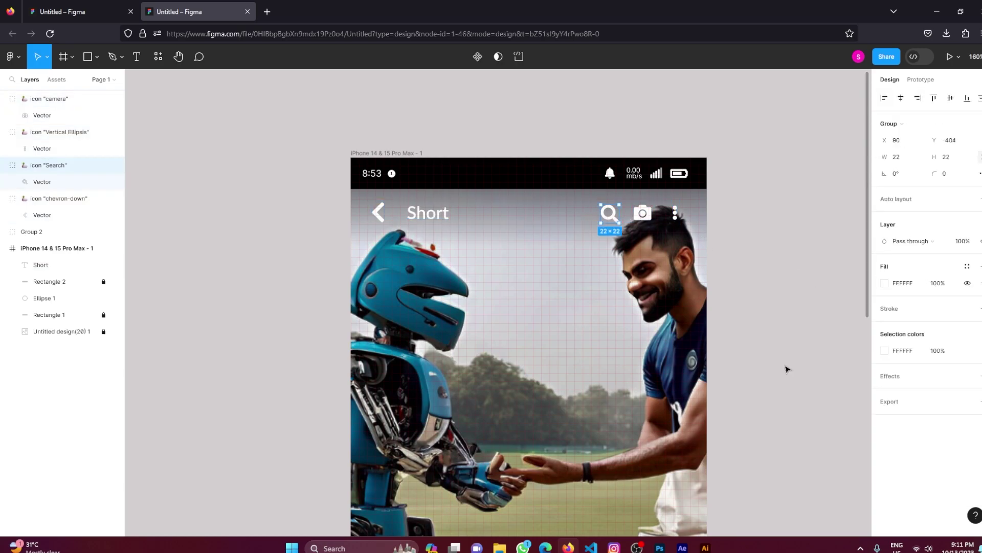
pyautogui.click(680, 247)
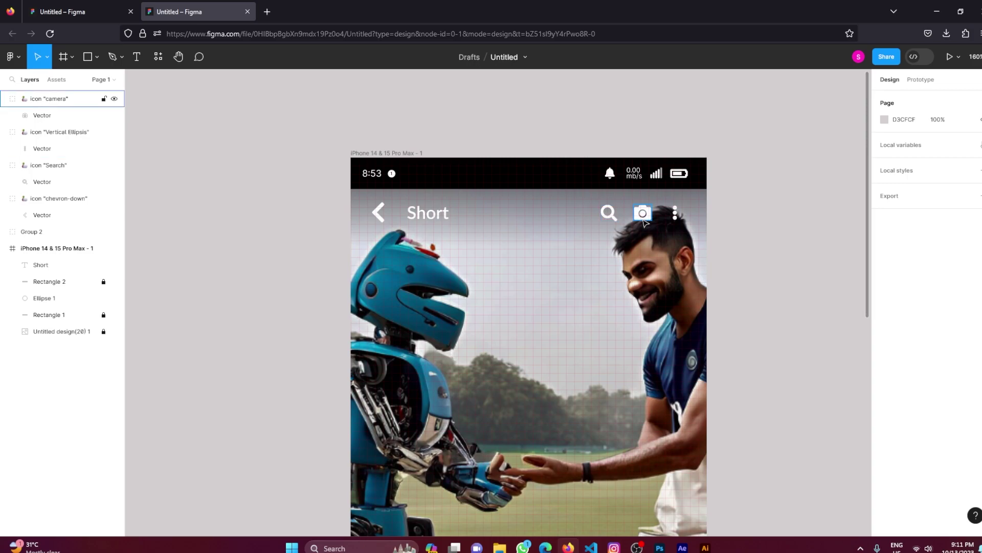
pyautogui.scroll(5, 644, 221)
pyautogui.moveTo(787, 185); pyautogui.dragTo(788, 177)
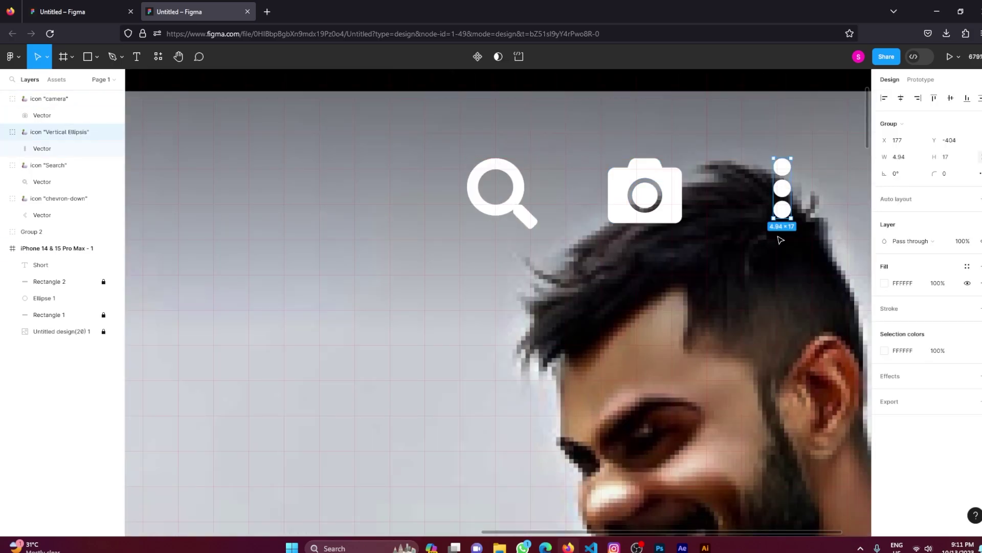
pyautogui.scroll(-10, 743, 166)
pyautogui.click(480, 304)
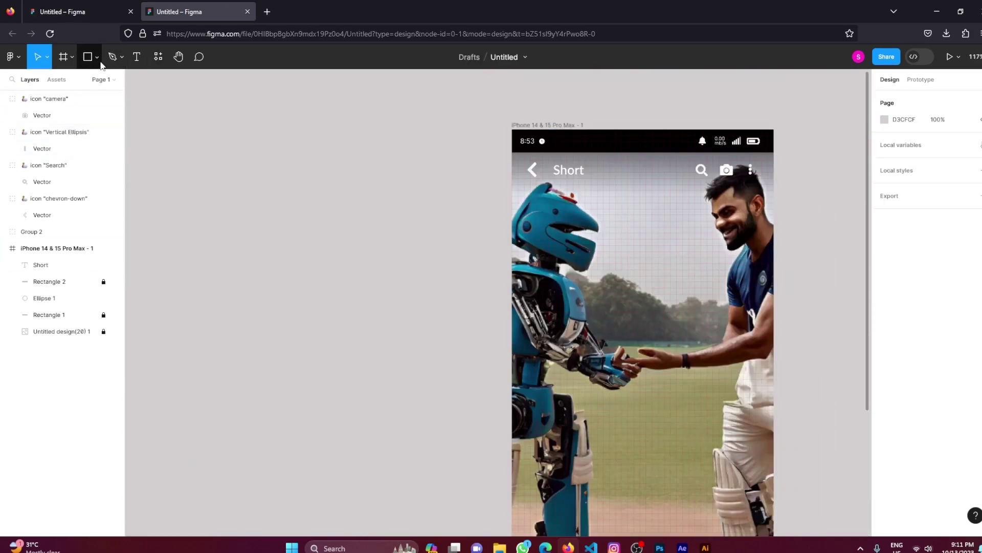
# Draw a 137 × 27 pill with 17.5 corner radius and a translucent FFFFFF fill
pyautogui.moveTo(532, 193); pyautogui.dragTo(602, 213)
pyautogui.scroll(5, 596, 213)
pyautogui.scroll(2, 596, 213)
pyautogui.moveTo(621, 151); pyautogui.dragTo(516, 166)
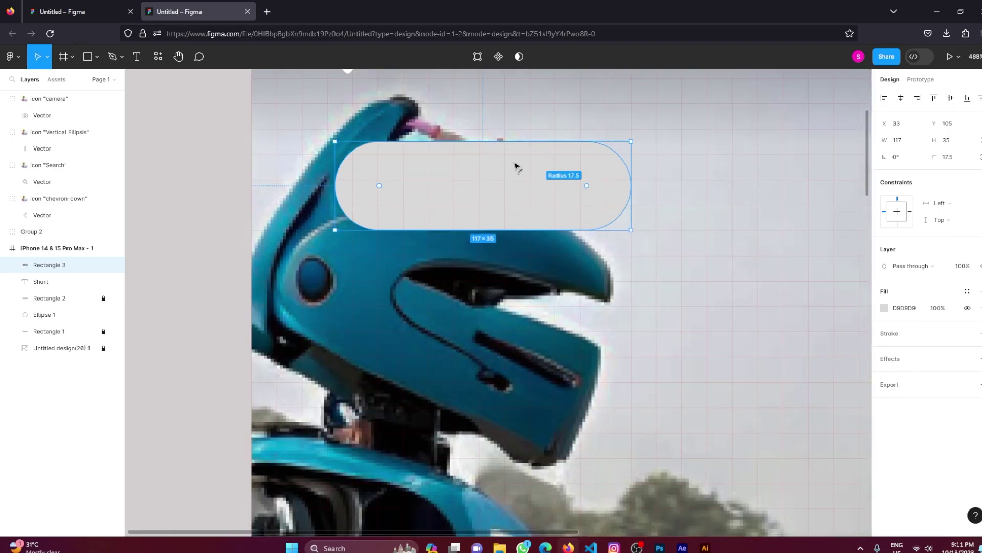
pyautogui.moveTo(457, 233); pyautogui.dragTo(457, 213)
pyautogui.click(884, 308)
pyautogui.write('FFFFFF')
pyautogui.moveTo(862, 419); pyautogui.dragTo(813, 419)
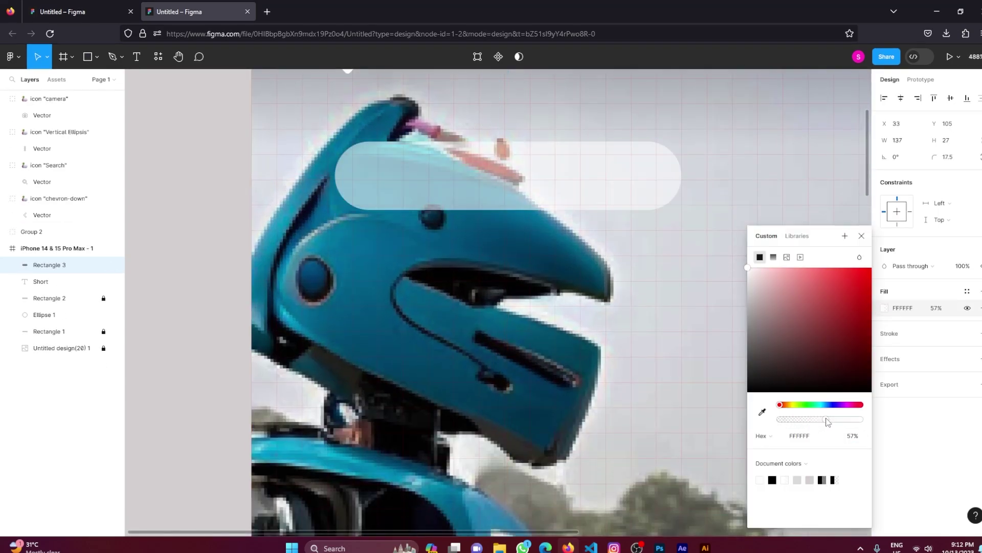
# Add 'Subscriptions' text at font size 15, centred inside the pill
pyautogui.press('t')
pyautogui.click(398, 179)
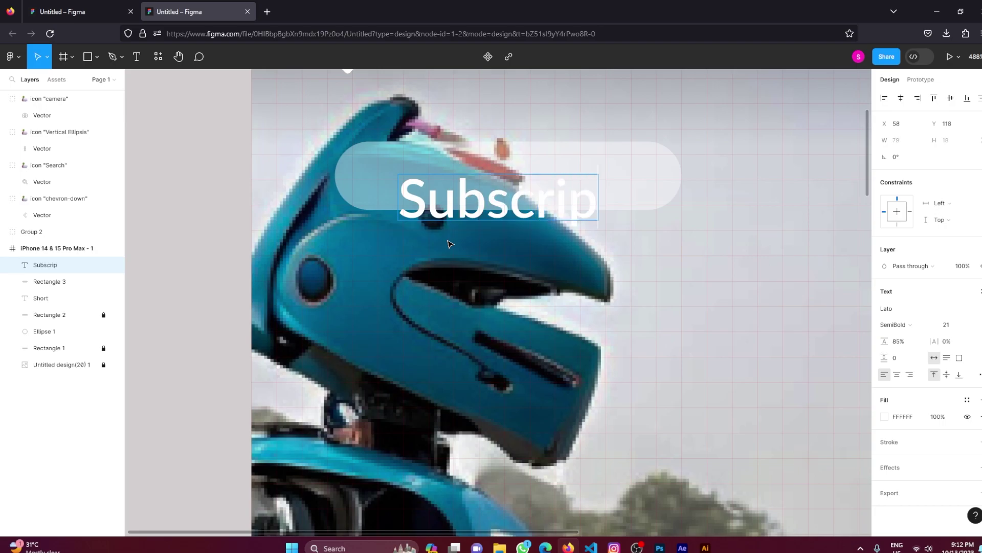
pyautogui.hotkey('ctrl', 'a')
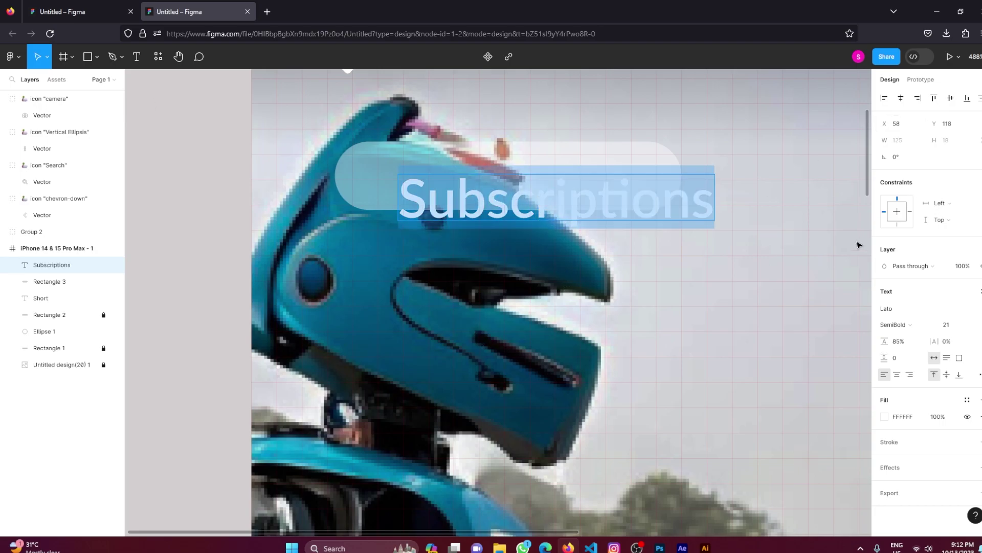
pyautogui.write('15')
pyautogui.press('Return')
pyautogui.press('Escape')
pyautogui.moveTo(505, 197); pyautogui.dragTo(540, 183)
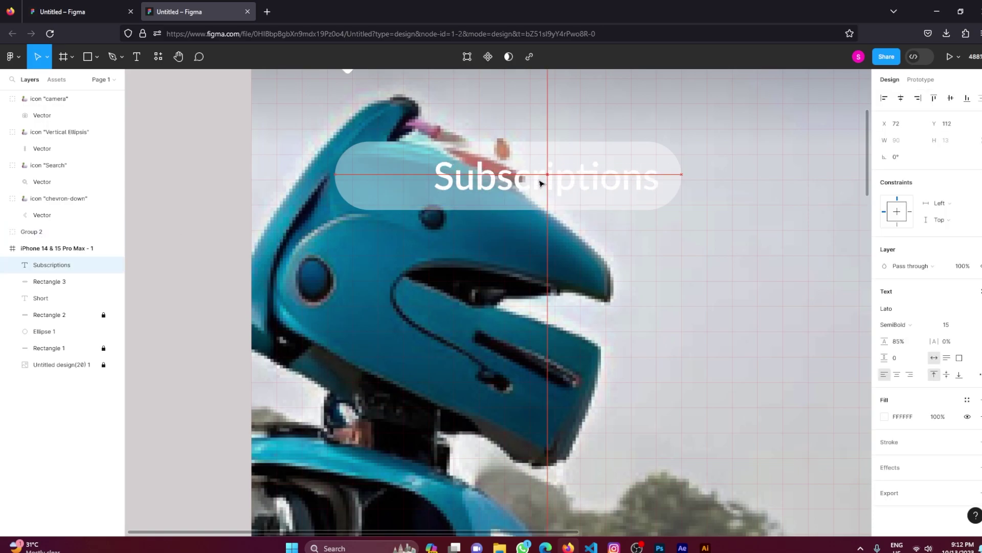
pyautogui.rightClick(605, 205)
pyautogui.moveTo(665, 441)
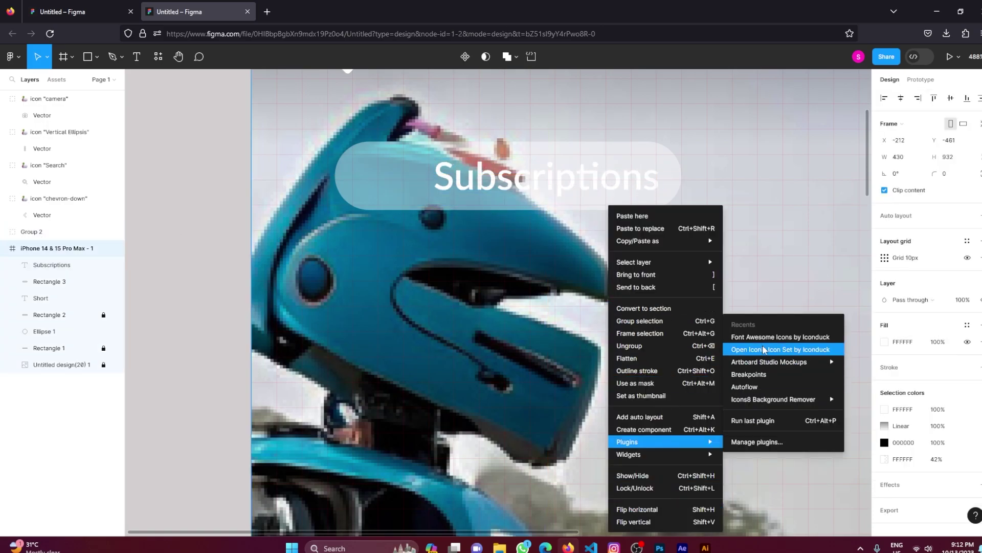
pyautogui.click(765, 349)
pyautogui.write('subscription')
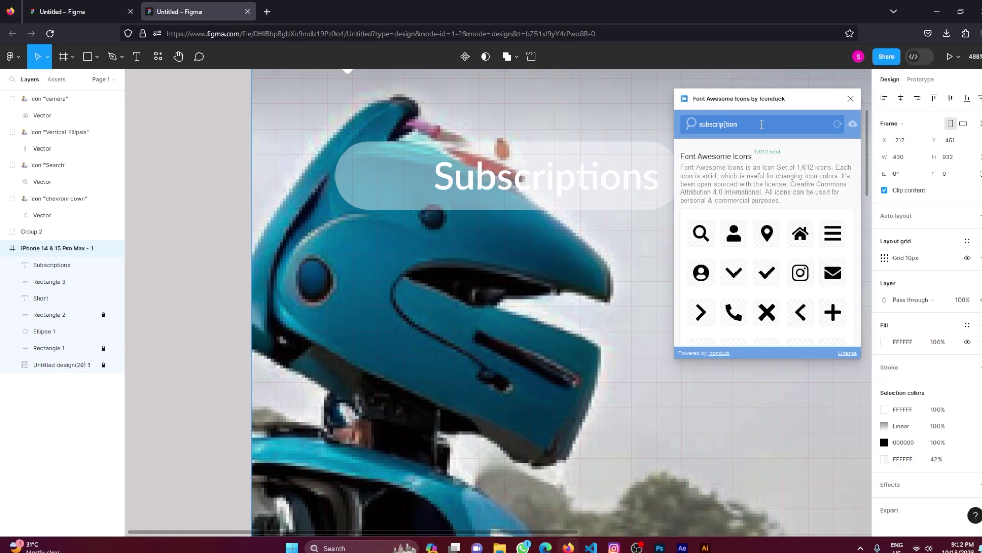
pyautogui.press('Return')
pyautogui.doubleClick(732, 127)
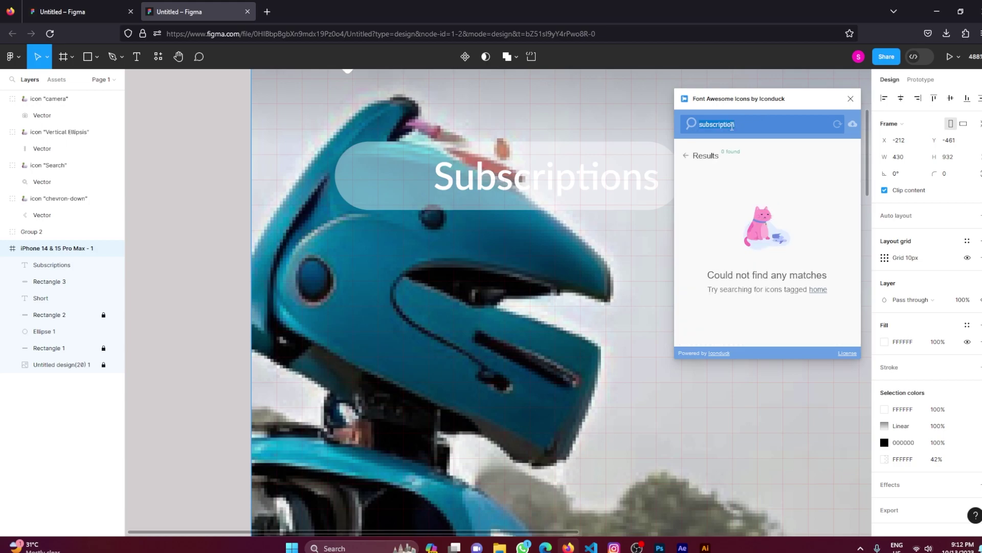
pyautogui.write('n')
pyautogui.click(850, 99)
pyautogui.rightClick(845, 96)
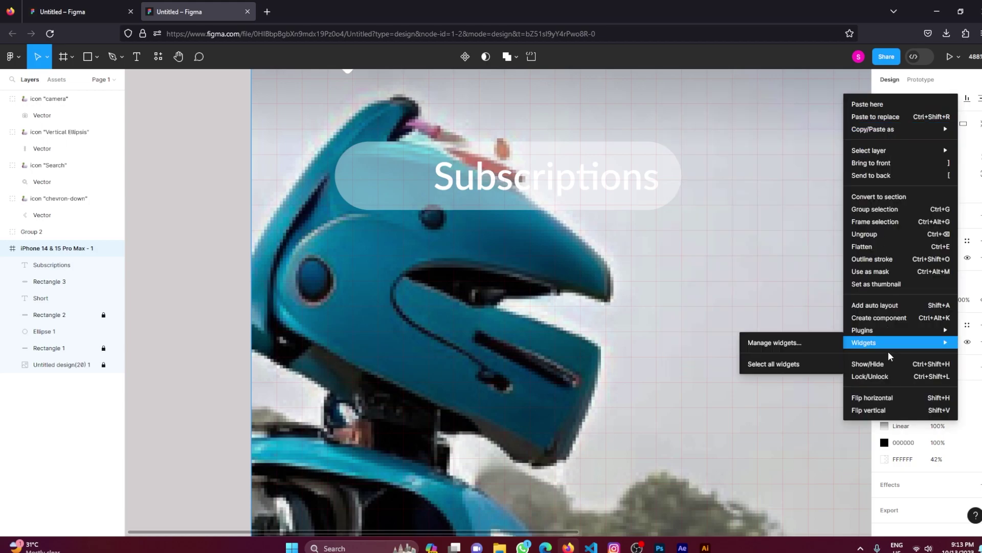
pyautogui.click(311, 271)
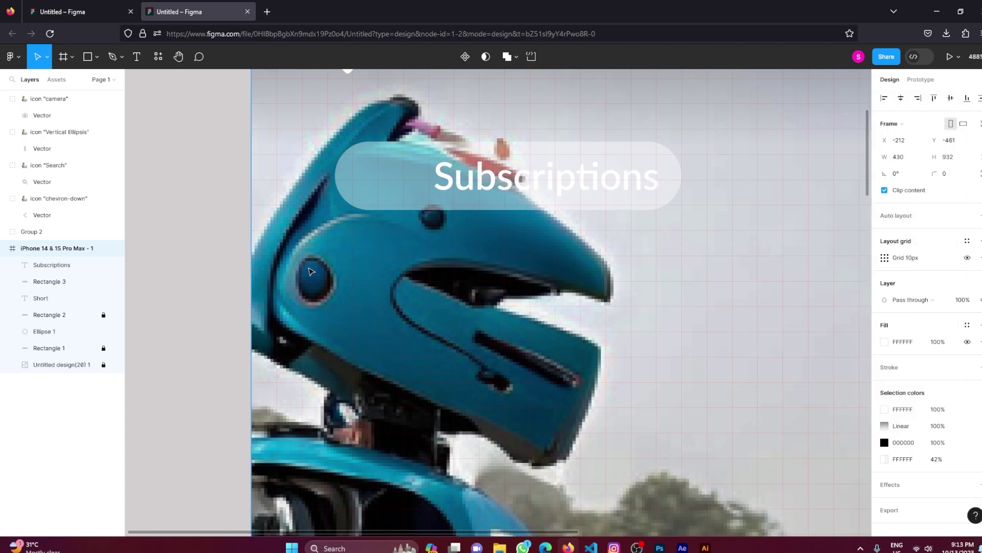
# Draw a small 37×19 rectangle with a transparent fill and a white outline
pyautogui.click(86, 61)
pyautogui.moveTo(335, 273); pyautogui.dragTo(430, 322)
pyautogui.click(885, 307)
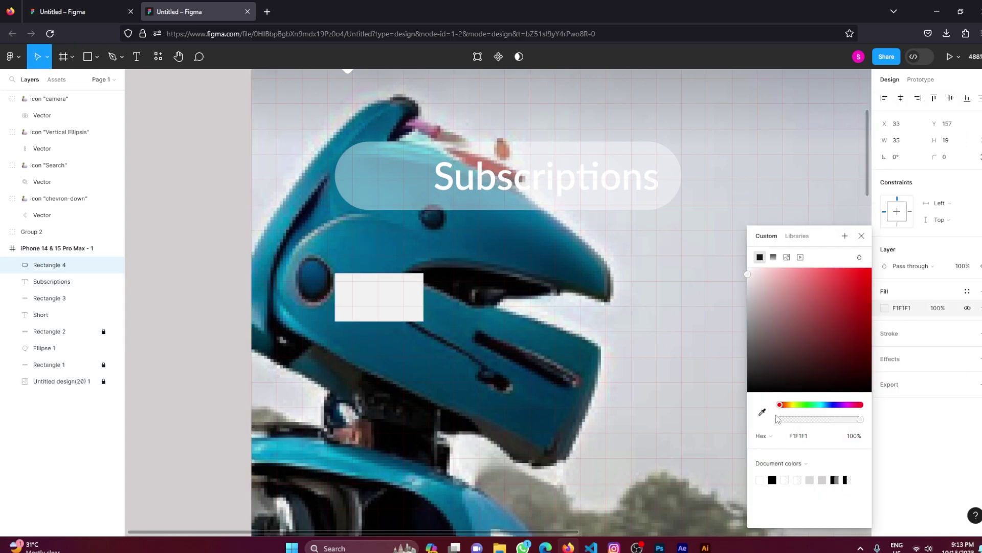
pyautogui.click(855, 436)
pyautogui.click(903, 347)
pyautogui.click(884, 350)
pyautogui.click(760, 479)
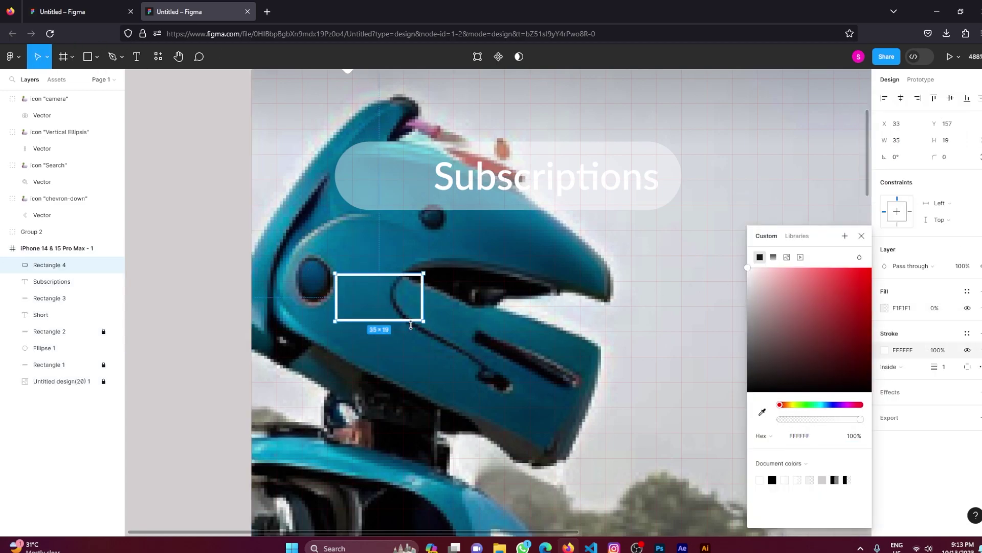
# Draw a play triangle inside the rectangle and stacked lines above it
pyautogui.click(97, 57)
pyautogui.click(46, 142)
pyautogui.moveTo(366, 288); pyautogui.dragTo(386, 308)
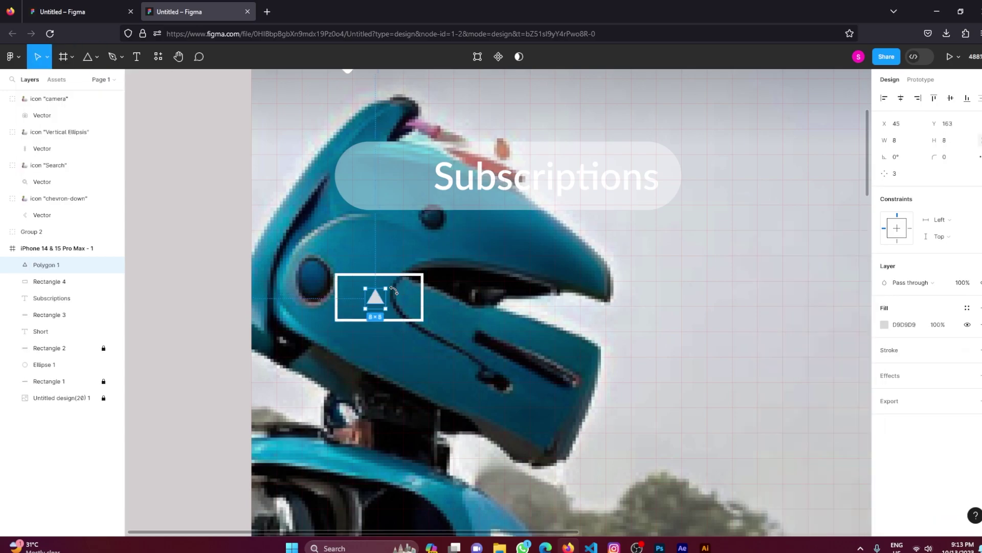
pyautogui.click(97, 57)
pyautogui.click(51, 102)
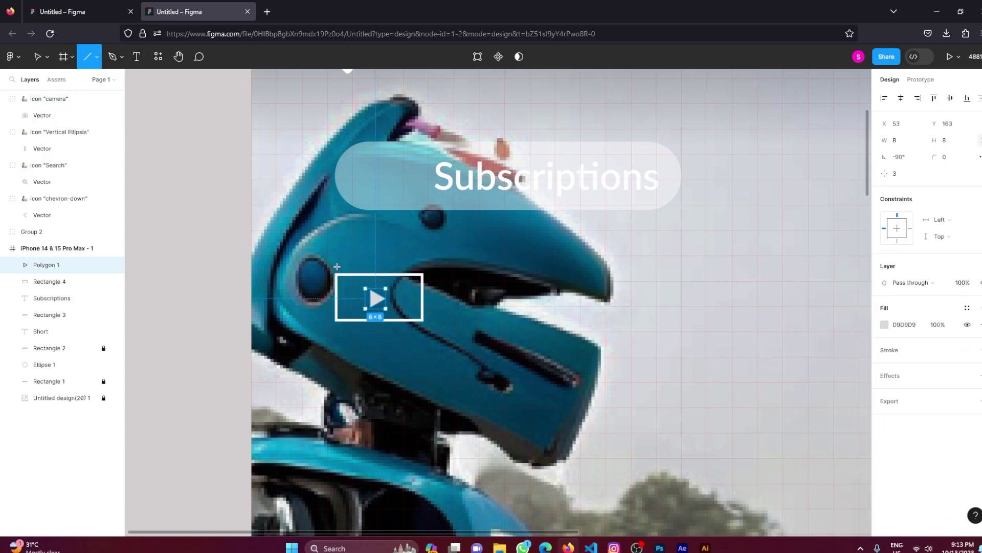
pyautogui.moveTo(335, 265); pyautogui.dragTo(423, 266)
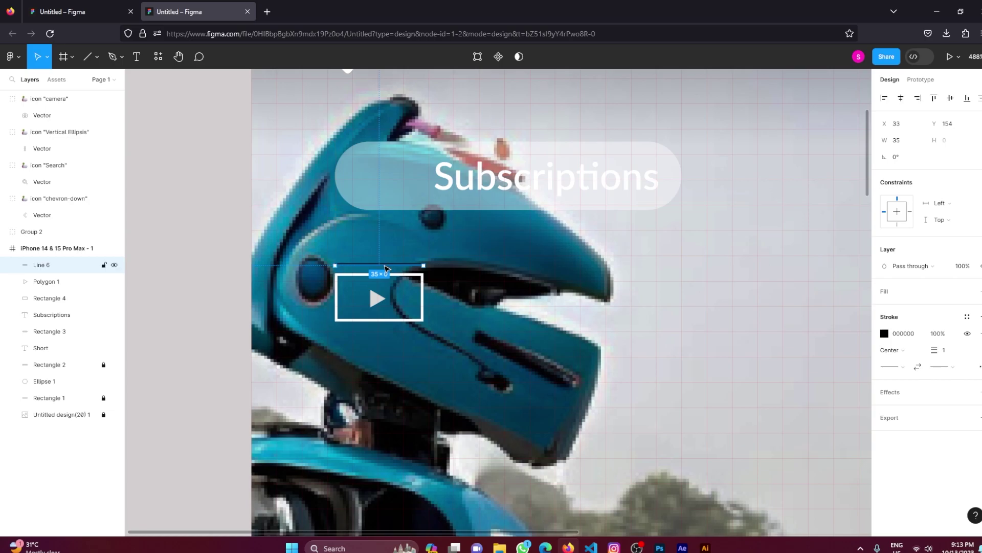
pyautogui.moveTo(389, 266); pyautogui.dragTo(389, 256)
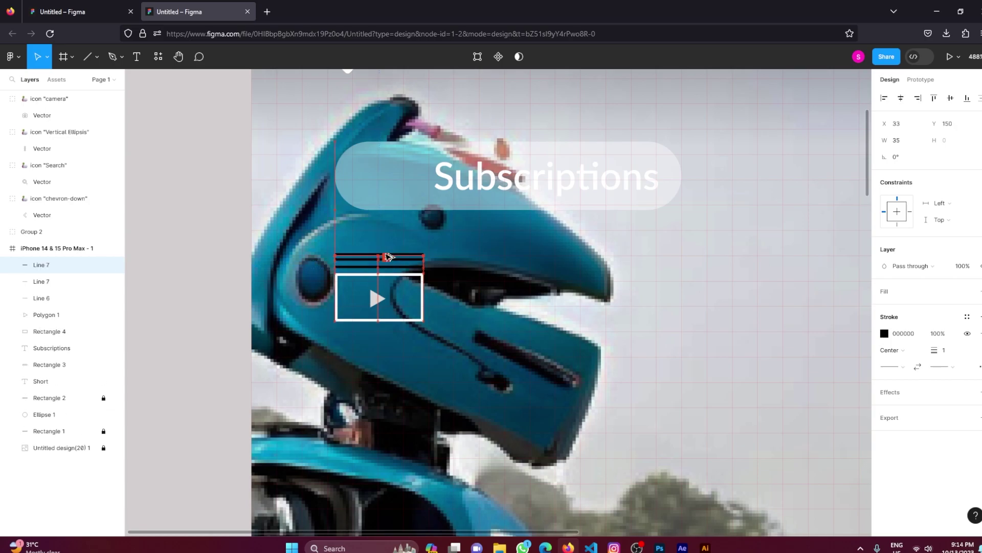
# Select the stacked lines and distribute them with even spacing
pyautogui.click(423, 261)
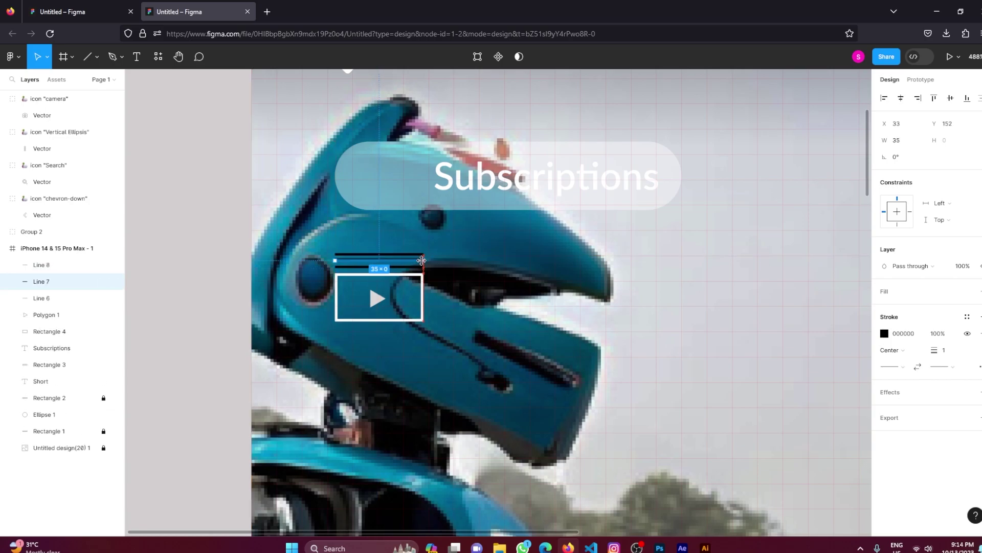
pyautogui.click(404, 254)
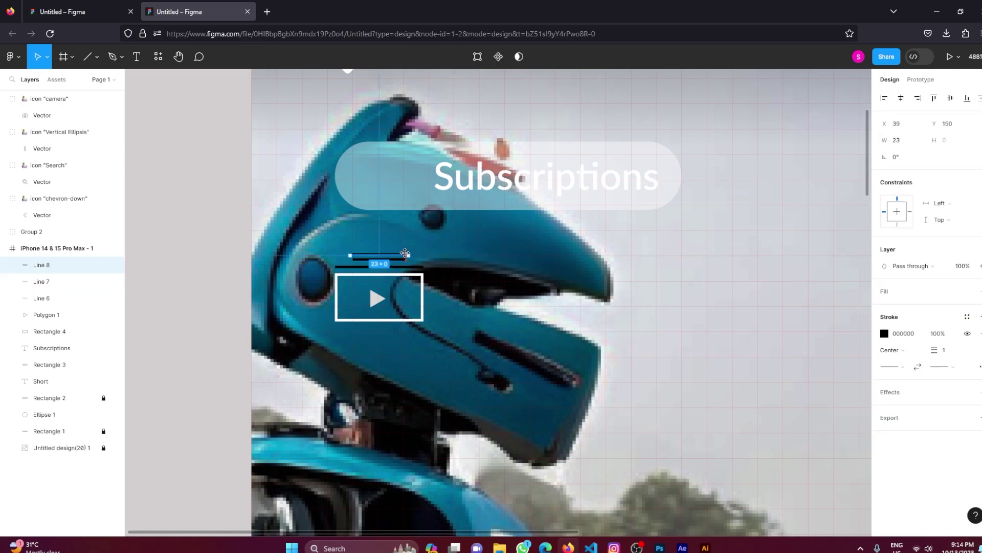
pyautogui.keyDown('shift'); pyautogui.click(405, 261); pyautogui.keyUp('shift')
pyautogui.keyDown('shift'); pyautogui.click(414, 266); pyautogui.keyUp('shift')
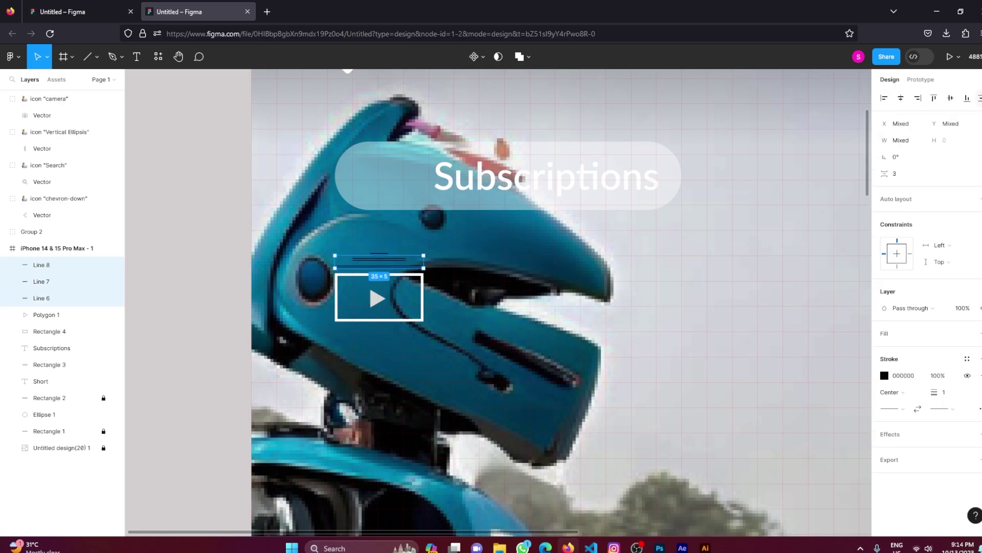
pyautogui.click(977, 105)
pyautogui.click(900, 132)
pyautogui.click(412, 274)
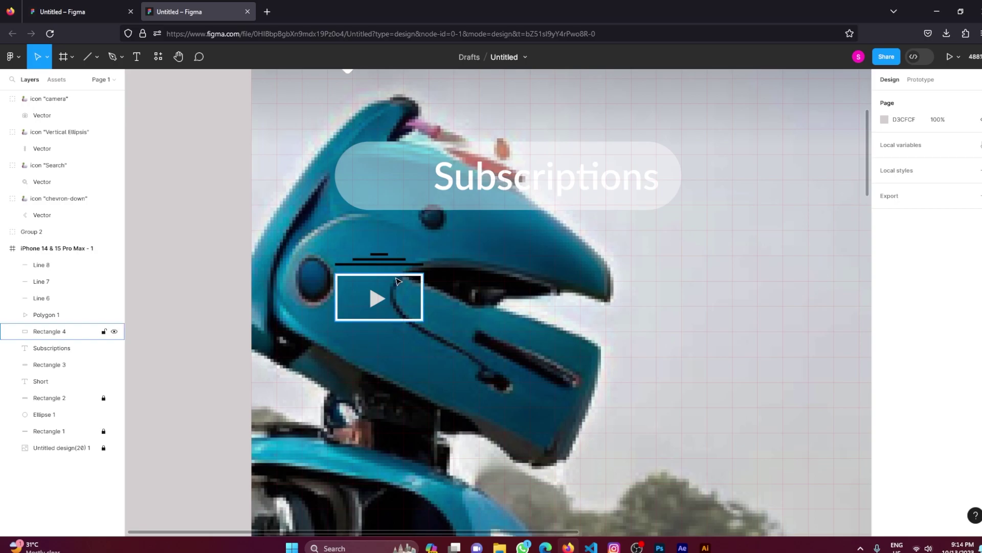
# Select all icon parts together and scale the icon down to a smaller size
pyautogui.click(422, 267)
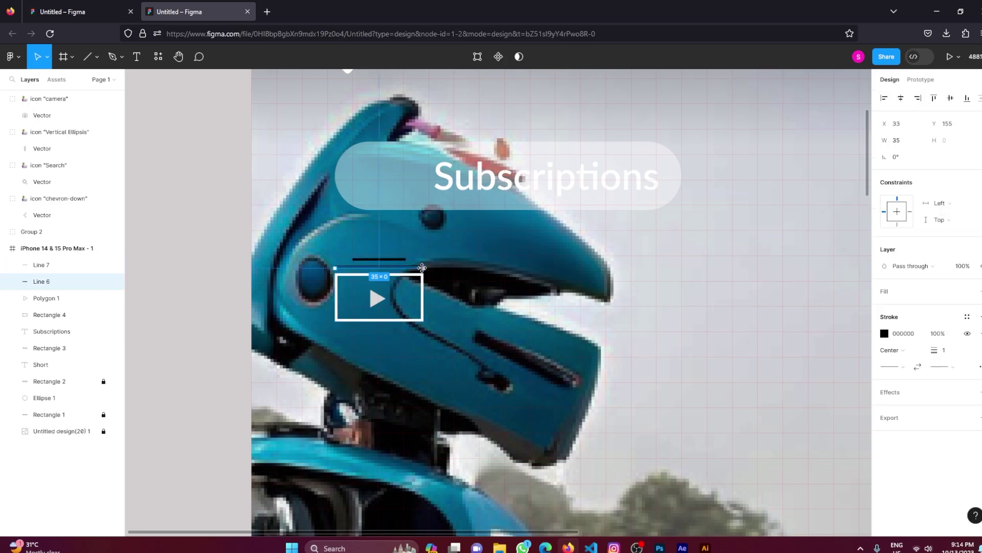
pyautogui.click(488, 315)
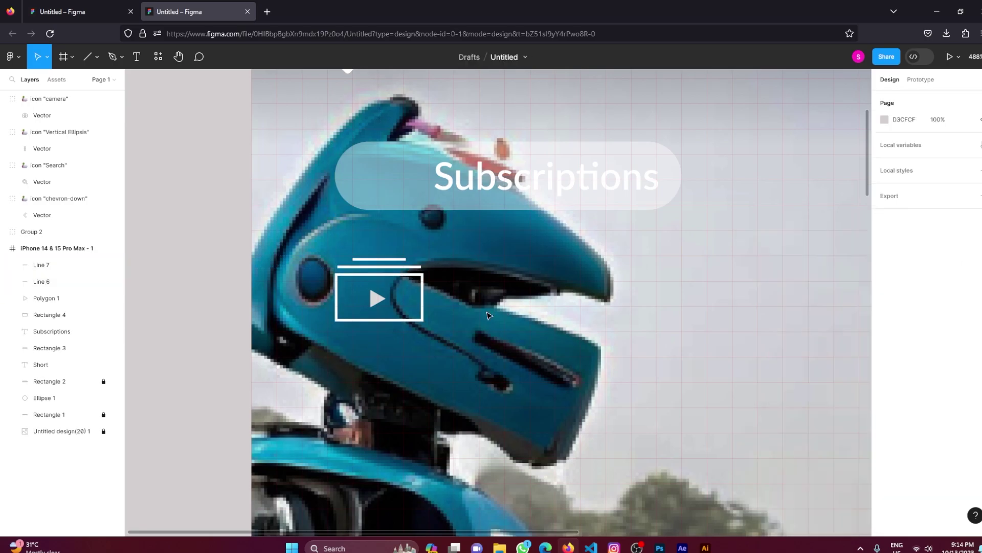
pyautogui.click(375, 299)
pyautogui.moveTo(434, 361); pyautogui.dragTo(365, 251)
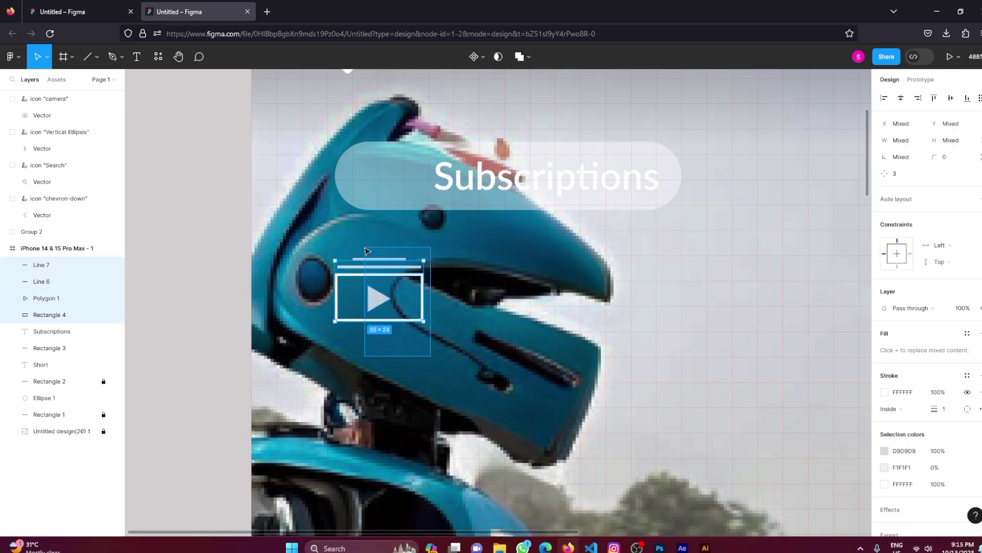
pyautogui.moveTo(423, 321); pyautogui.dragTo(388, 297)
pyautogui.click(354, 284)
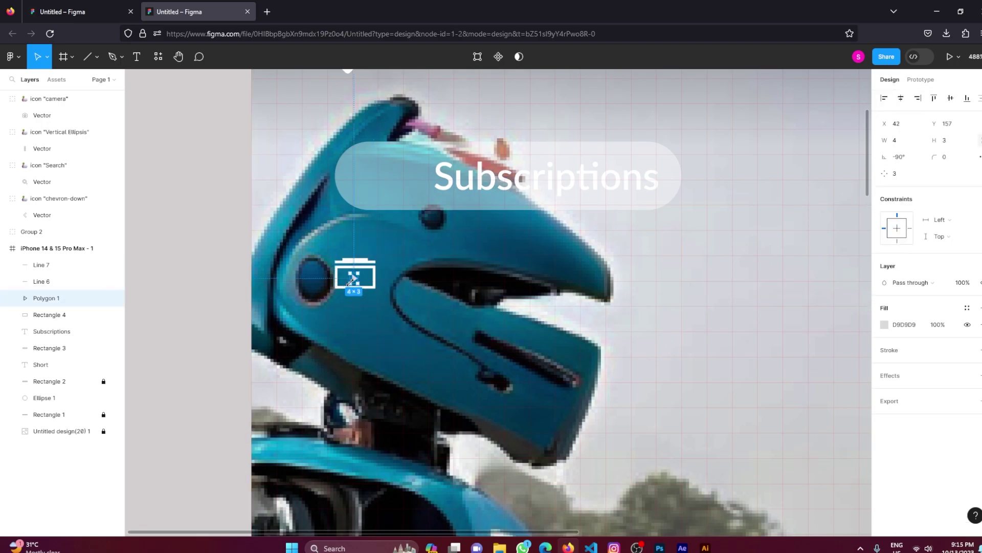
pyautogui.scroll(5, 352, 285)
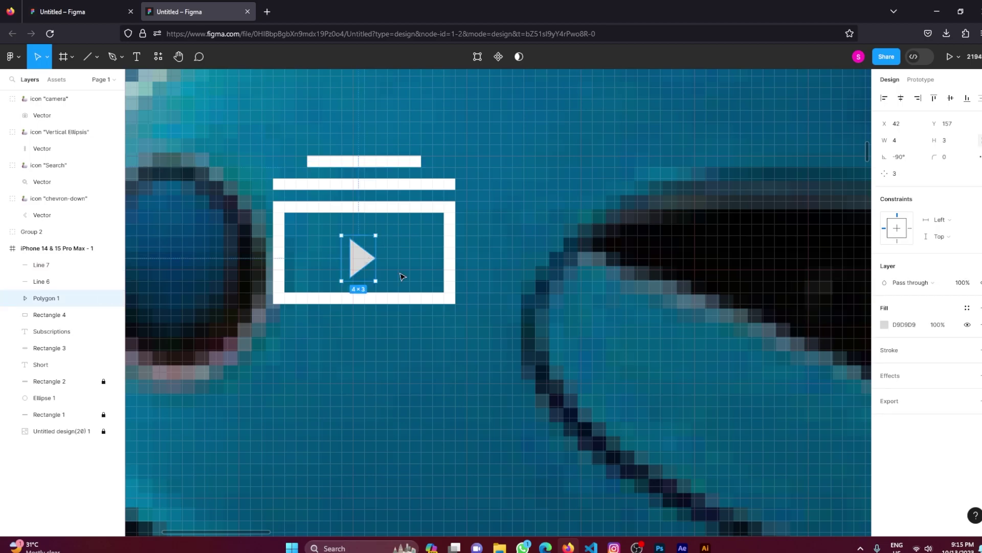
pyautogui.click(401, 276)
pyautogui.keyDown('shift'); pyautogui.click(361, 259); pyautogui.keyUp('shift')
# Move the subscriptions icon parts into the pill, just before the Subscriptions label
pyautogui.click(491, 245)
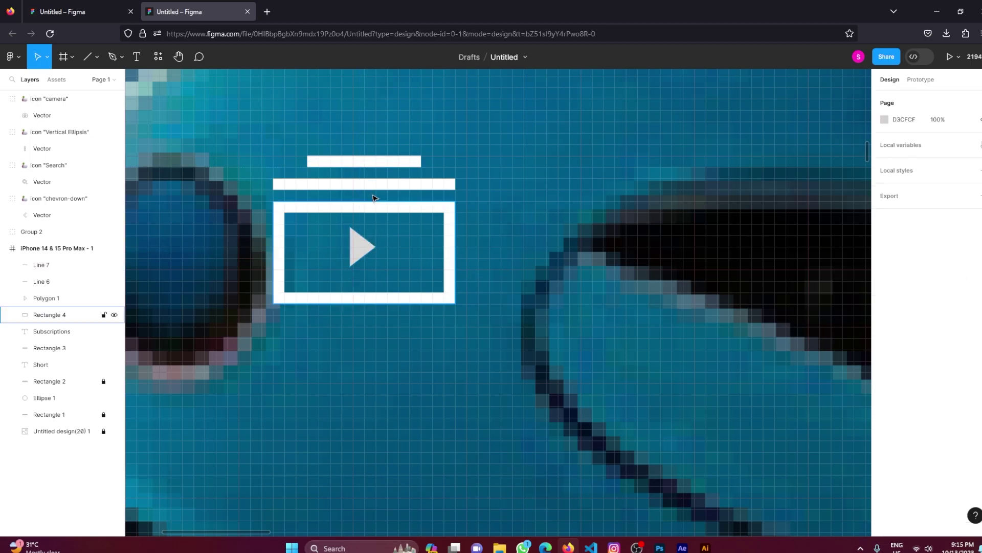
pyautogui.click(361, 248)
pyautogui.click(390, 333)
pyautogui.scroll(-5, 384, 333)
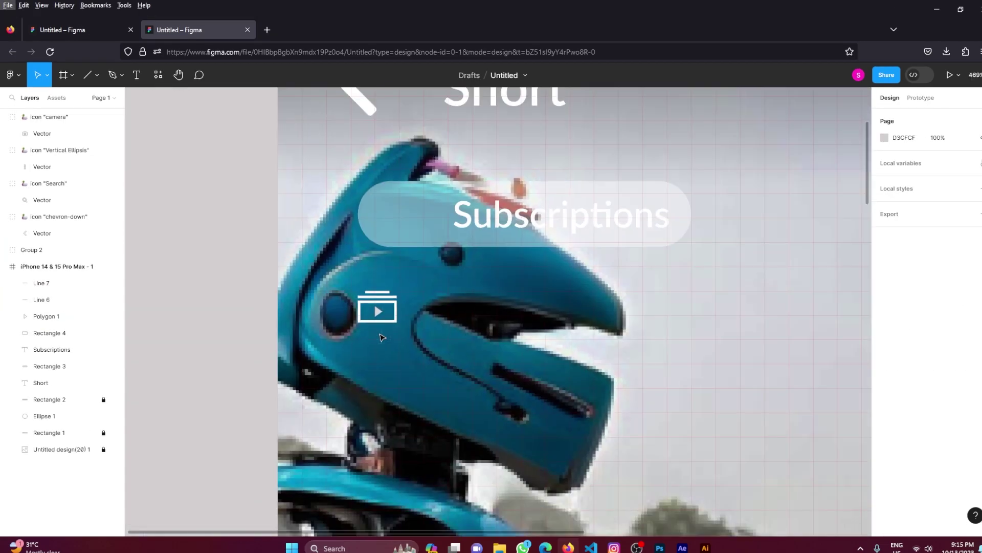
pyautogui.moveTo(377, 333); pyautogui.dragTo(399, 246)
pyautogui.click(429, 311)
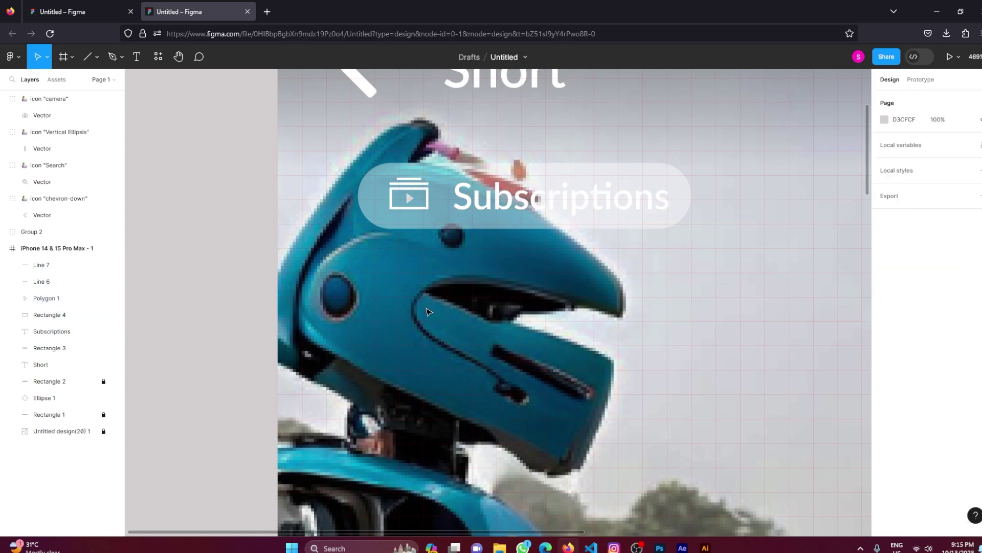
pyautogui.click(428, 181)
pyautogui.click(563, 292)
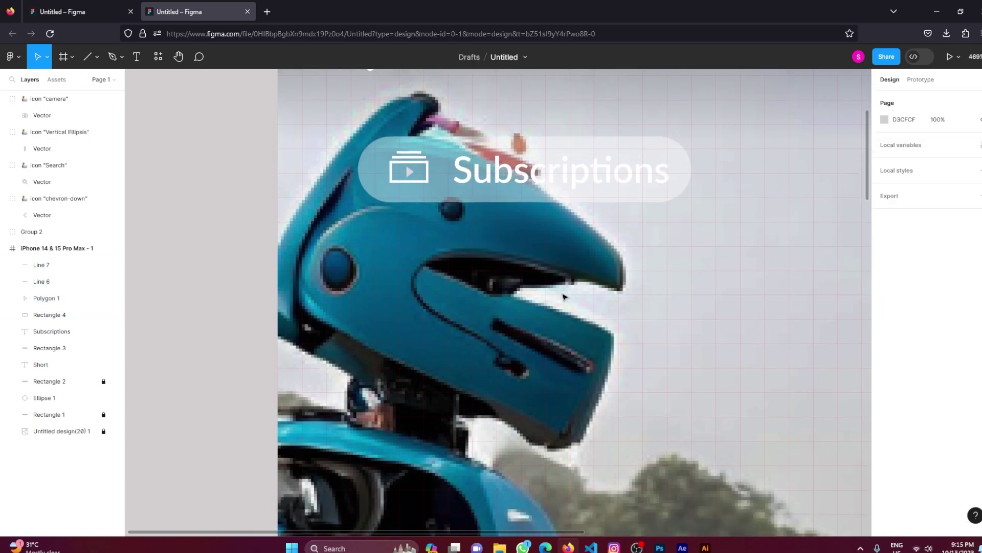
pyautogui.scroll(-5, 564, 292)
pyautogui.hscroll(3, 564, 291)
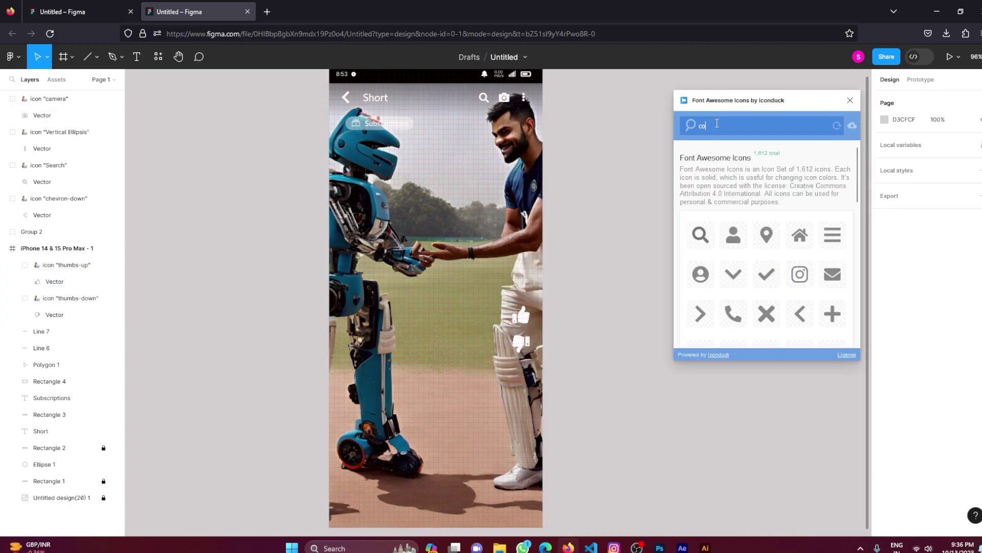
# Insert a share arrow from the icon plugin, flip a copy, and group them
pyautogui.write('mment')
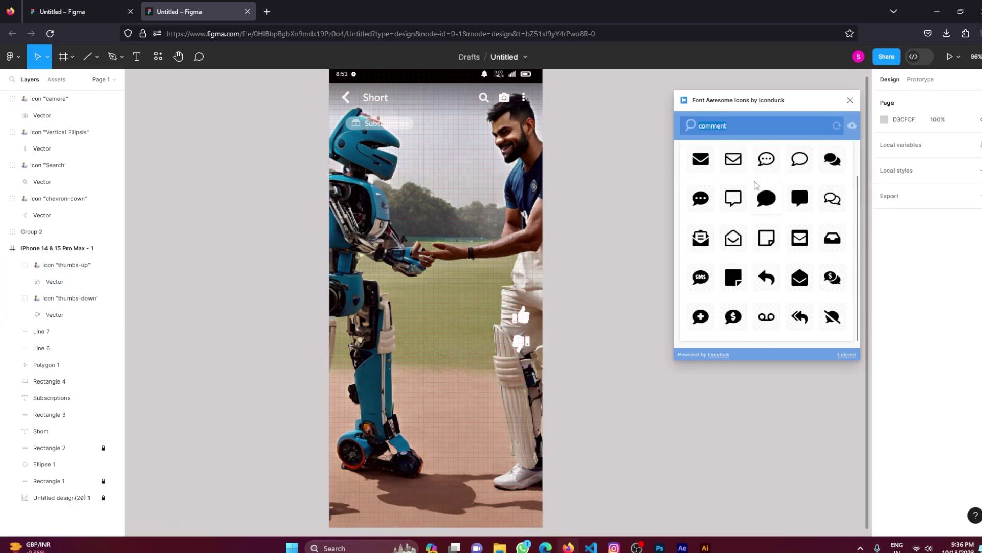
pyautogui.hotkey('ctrl', 'a')
pyautogui.write('sher')
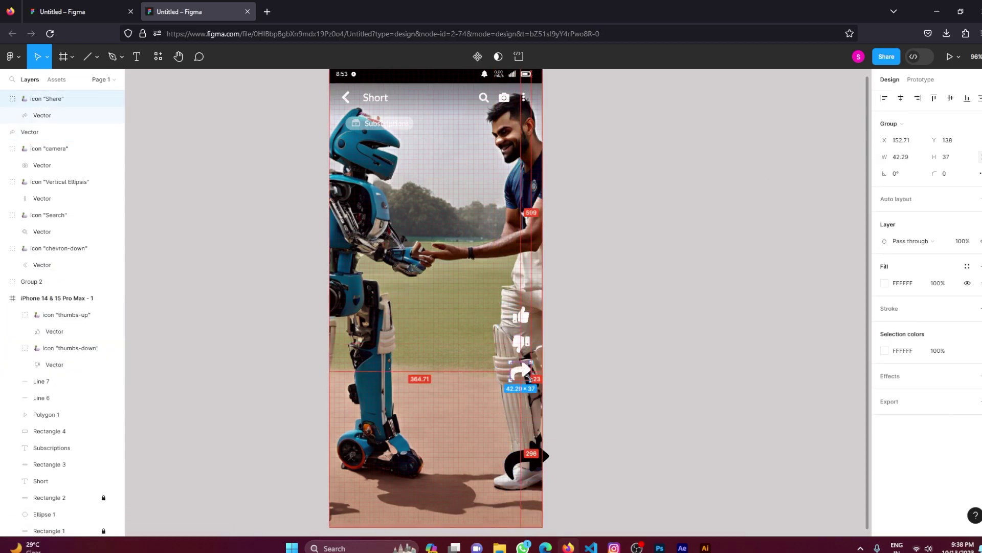
pyautogui.click(527, 460)
pyautogui.scroll(5, 623, 416)
pyautogui.keyDown('shift'); pyautogui.click(475, 291); pyautogui.keyUp('shift')
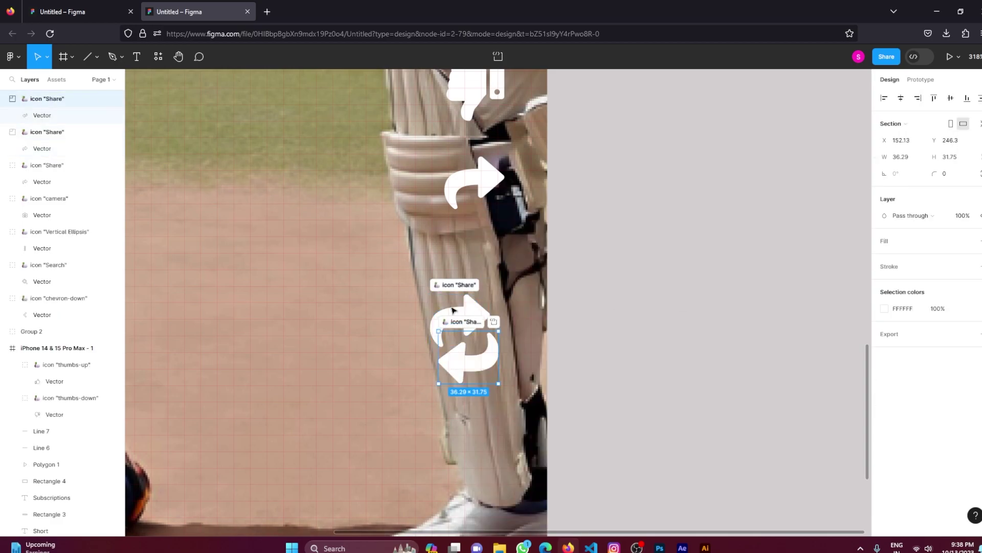
pyautogui.hotkey('ctrl', 'g')
# Draw a white square and reshape it into a comment bubble with a tail
pyautogui.click(97, 56)
pyautogui.click(66, 80)
pyautogui.moveTo(467, 309); pyautogui.dragTo(518, 353)
pyautogui.click(884, 307)
pyautogui.scroll(3, 509, 349)
pyautogui.press('Return')
pyautogui.press('Escape')
# Add two grouped lines inside the bubble, recoloured with the eyedropper
pyautogui.press('l')
pyautogui.moveTo(636, 291)
pyautogui.mouseDown()
pyautogui.moveTo(680, 292)
pyautogui.moveTo(477, 290)
pyautogui.moveTo(468, 313)
pyautogui.mouseUp()
pyautogui.hotkey('ctrl', 'd')
pyautogui.keyDown('shift'); pyautogui.click(468, 302); pyautogui.keyUp('shift')
pyautogui.hotkey('ctrl', 'g')
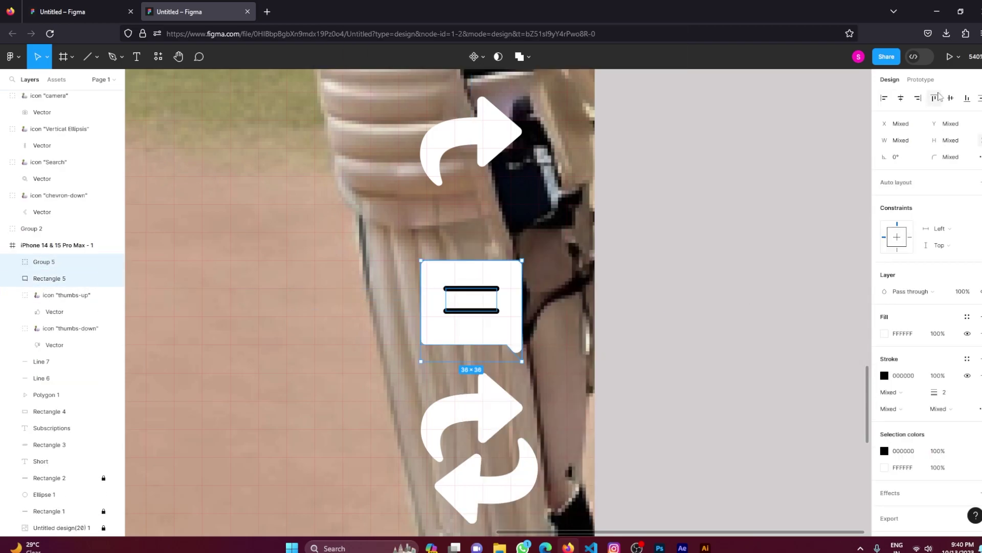
pyautogui.press('i')
pyautogui.click(498, 307)
pyautogui.keyDown('shift'); pyautogui.click(512, 332); pyautogui.keyUp('shift')
# Clear the selection and select the thumbs-up icon
pyautogui.scroll(-5, 588, 302)
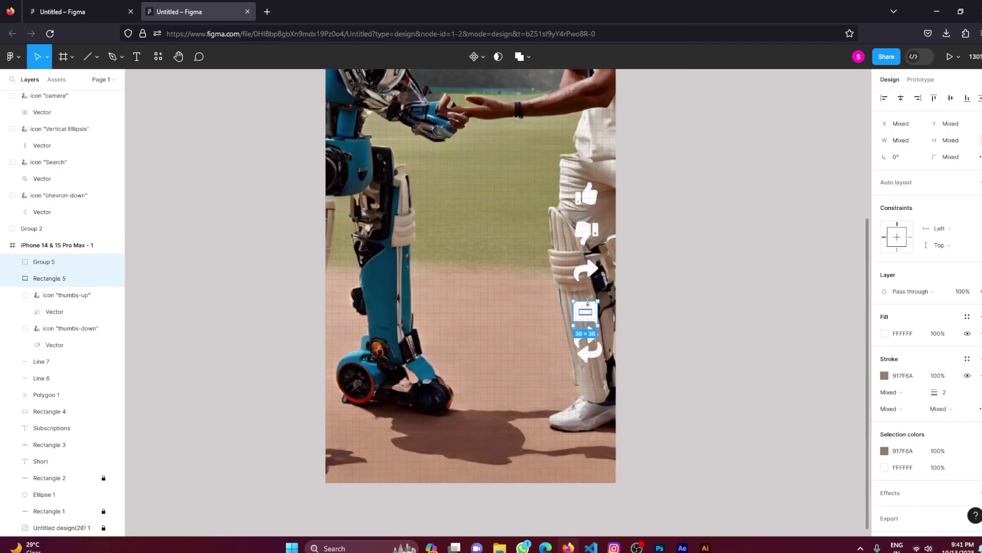
pyautogui.click(583, 339)
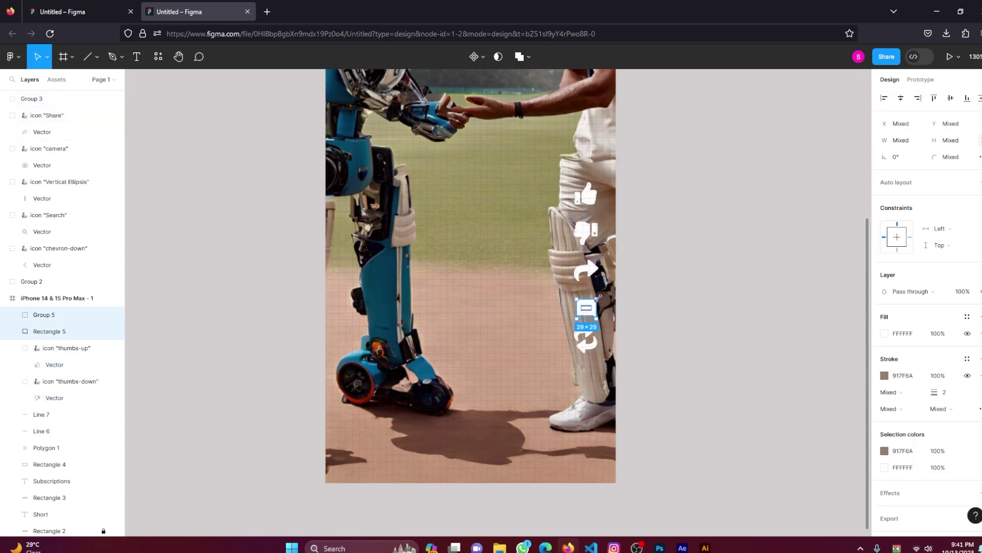
pyautogui.click(665, 338)
pyautogui.scroll(-5, 665, 338)
pyautogui.click(628, 269)
pyautogui.scroll(8, 640, 287)
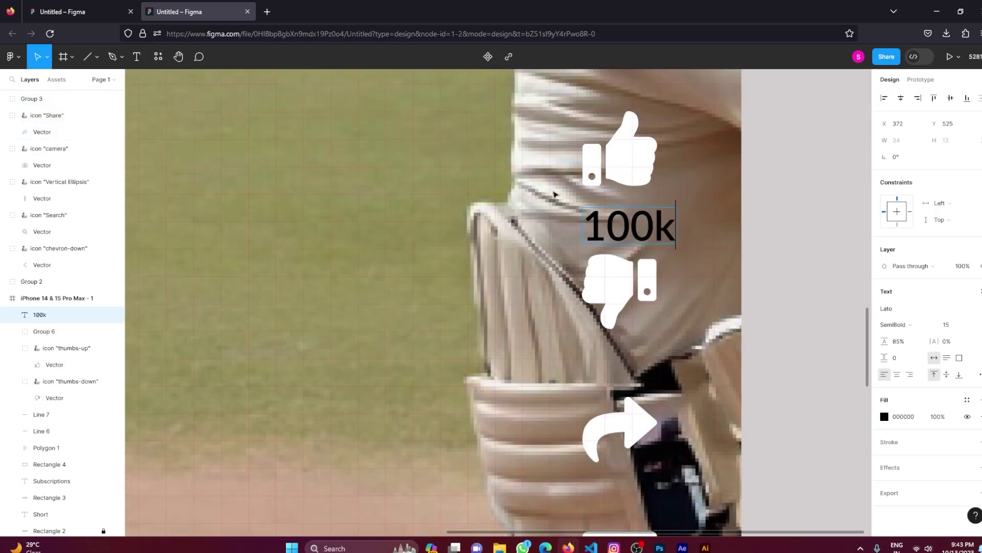
# Place a text label under the thumbs-up and select the Share label
pyautogui.scroll(-1, 625, 300)
pyautogui.press('t')
pyautogui.click(608, 358)
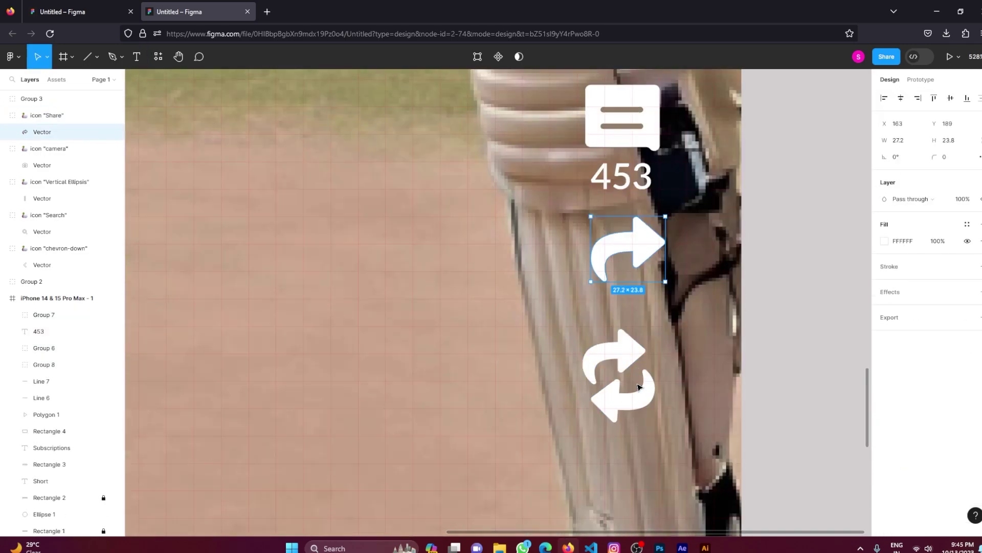
pyautogui.scroll(-5, 648, 396)
pyautogui.click(602, 134)
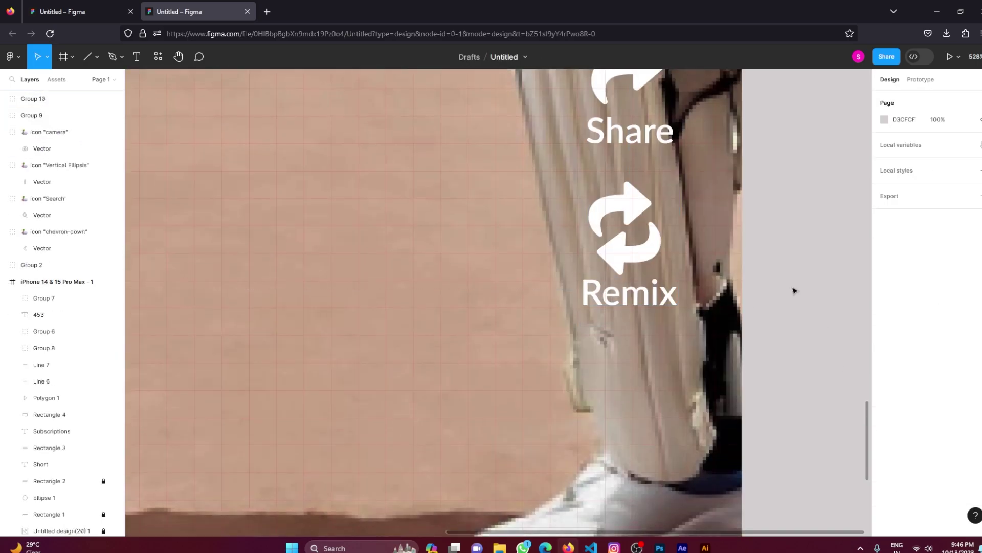
# Select the comment icon group and its 453 count text
pyautogui.scroll(-10, 793, 291)
pyautogui.click(492, 256)
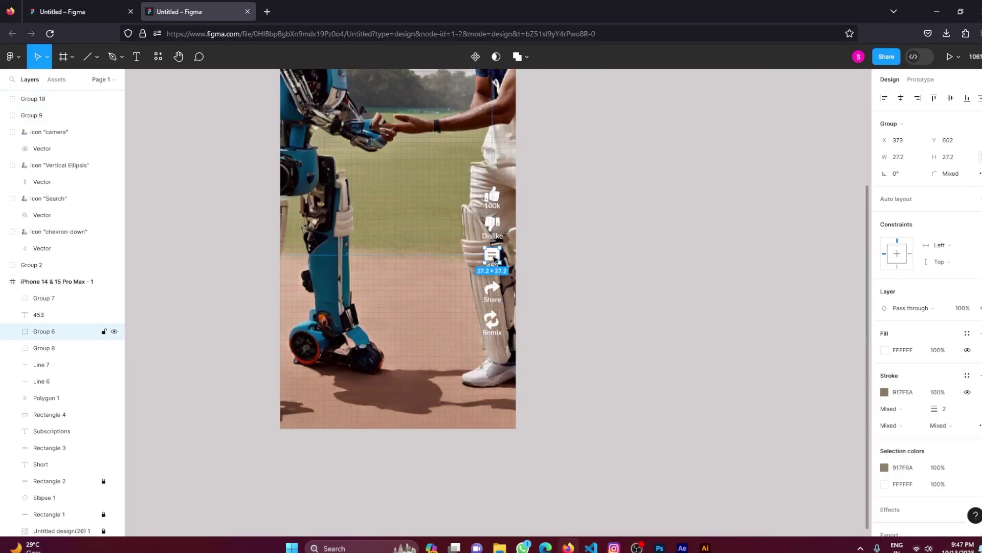
pyautogui.doubleClick(494, 259)
pyautogui.scroll(5, 494, 259)
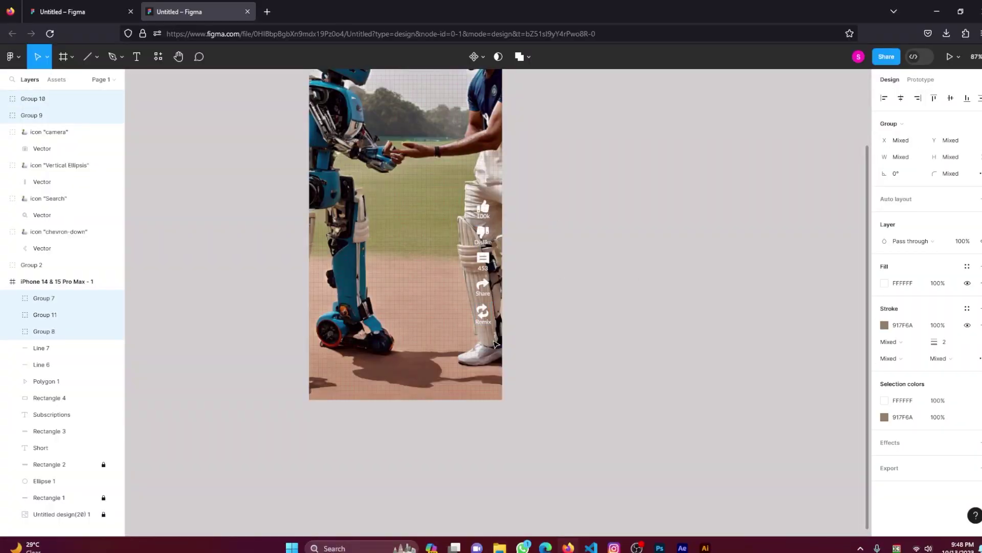
pyautogui.click(97, 56)
# Draw a black bottom bar, add a home icon at its left, and start the Shorts logo strokes
pyautogui.click(61, 81)
pyautogui.moveTo(309, 381); pyautogui.dragTo(502, 403)
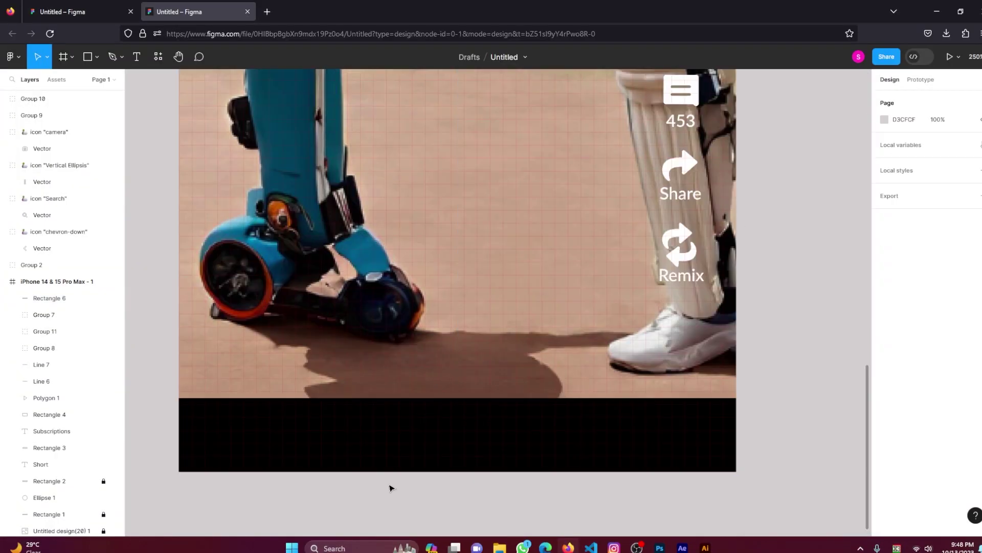
pyautogui.click(701, 189)
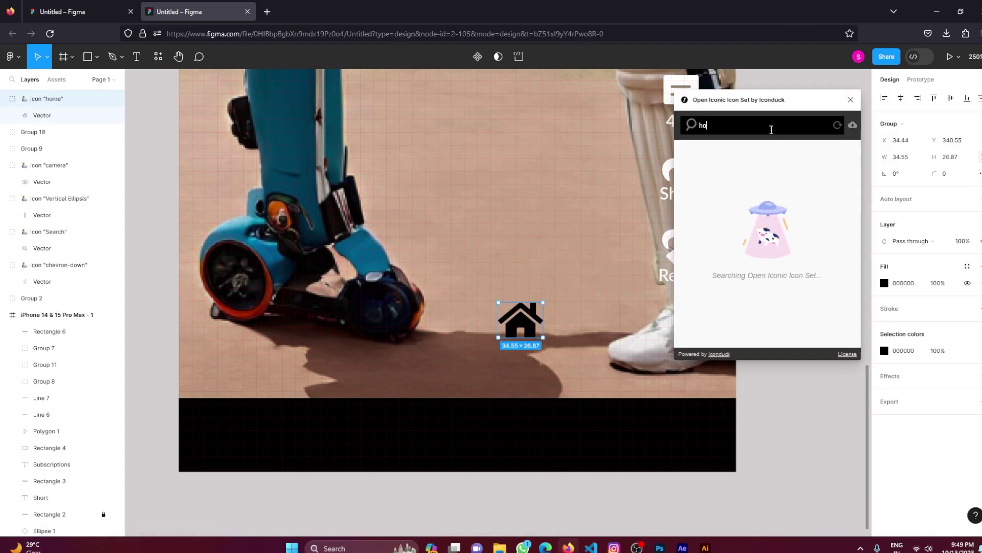
pyautogui.click(850, 99)
pyautogui.moveTo(541, 335); pyautogui.dragTo(234, 428)
pyautogui.press('l')
pyautogui.moveTo(353, 434); pyautogui.dragTo(376, 411)
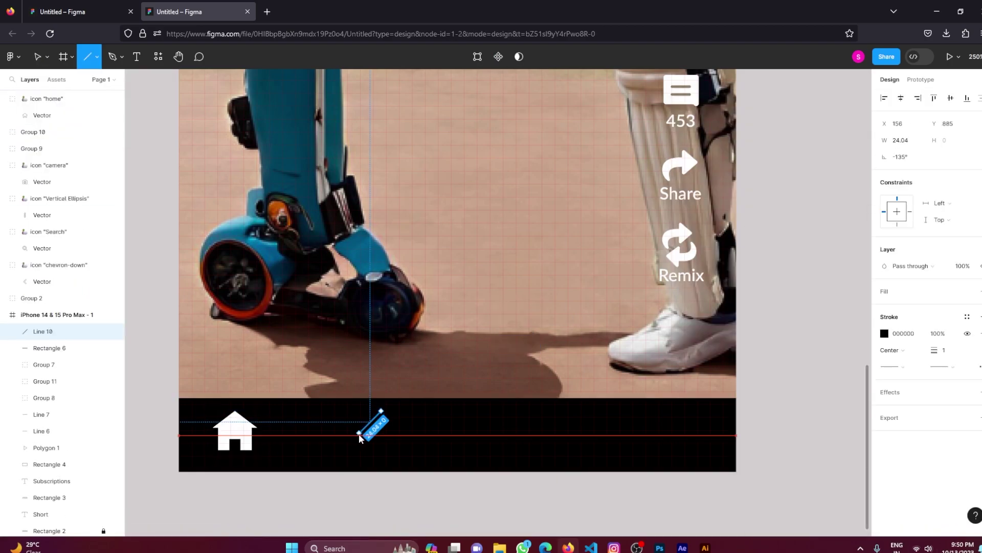
pyautogui.hotkey('ctrl', 'd')
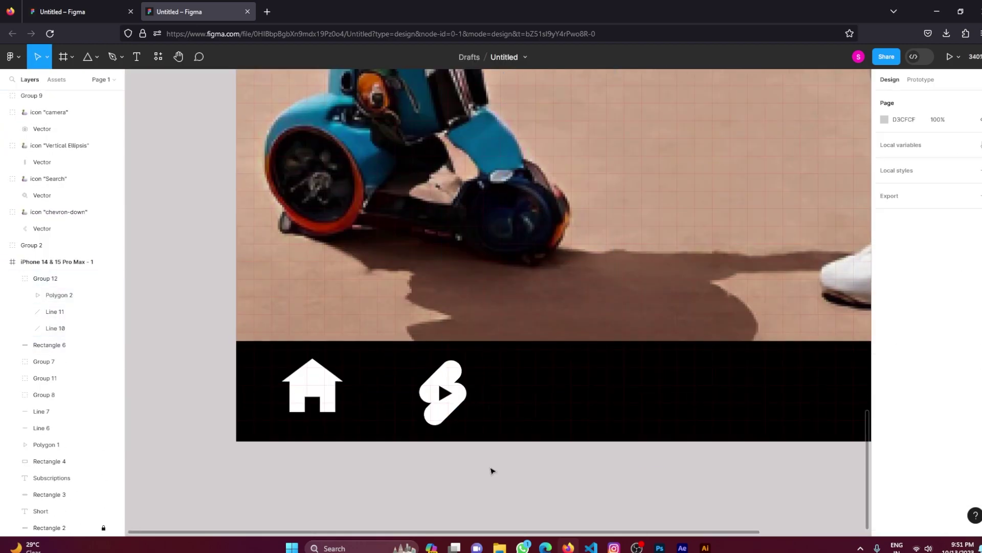
# Build a create icon: white-outlined transparent circle with a plus sign inside
pyautogui.press('o')
pyautogui.moveTo(543, 360); pyautogui.dragTo(606, 423)
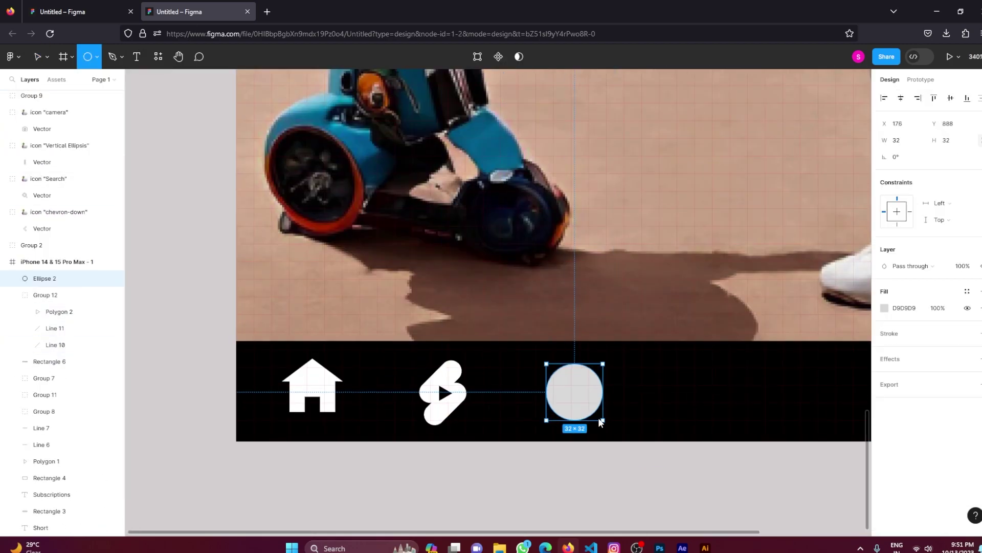
pyautogui.click(884, 307)
pyautogui.click(605, 394)
pyautogui.press('l')
pyautogui.moveTo(355, 508)
pyautogui.mouseDown()
pyautogui.moveTo(354, 467)
pyautogui.moveTo(574, 392)
pyautogui.mouseUp()
pyautogui.keyDown('shift'); pyautogui.click(355, 494); pyautogui.keyUp('shift')
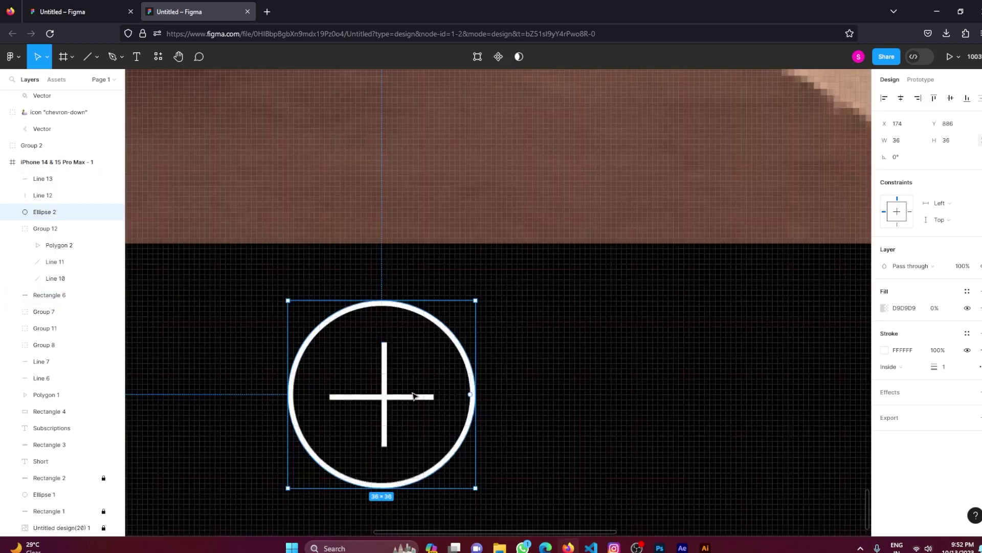
pyautogui.scroll(-5, 567, 446)
pyautogui.rightClick(557, 429)
pyautogui.press('Escape')
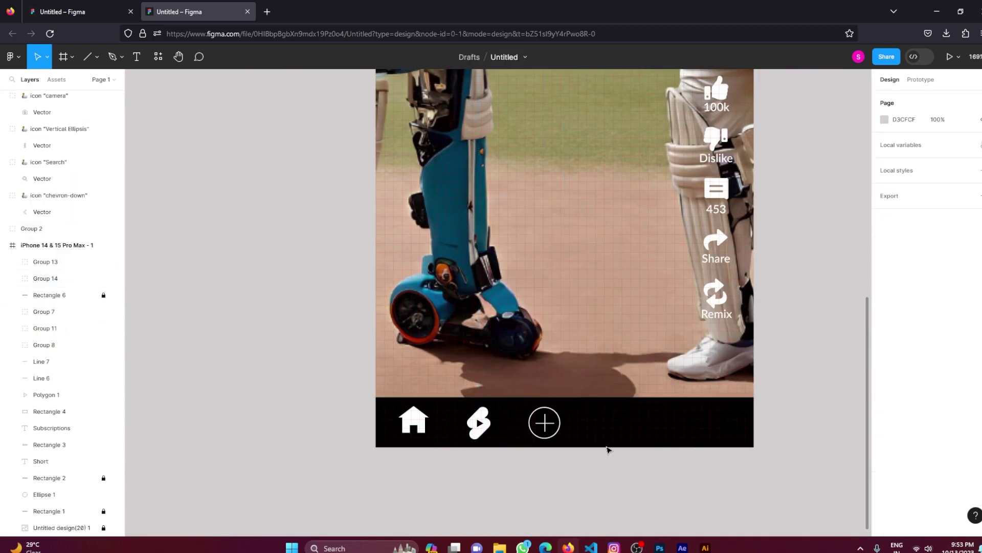
# Paste the play icon into the bar and group it with a line as the library icon
pyautogui.hotkey('ctrl', 'v')
pyautogui.keyDown('ctrl'); pyautogui.scroll(5, 634, 445); pyautogui.keyUp('ctrl')
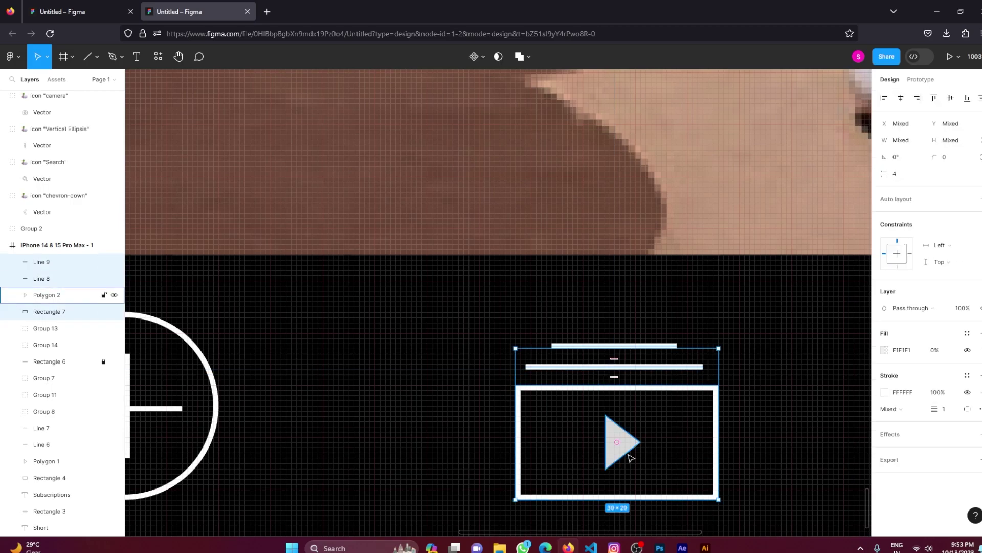
pyautogui.keyDown('ctrl'); pyautogui.scroll(-5, 631, 457); pyautogui.keyUp('ctrl')
pyautogui.click(616, 436)
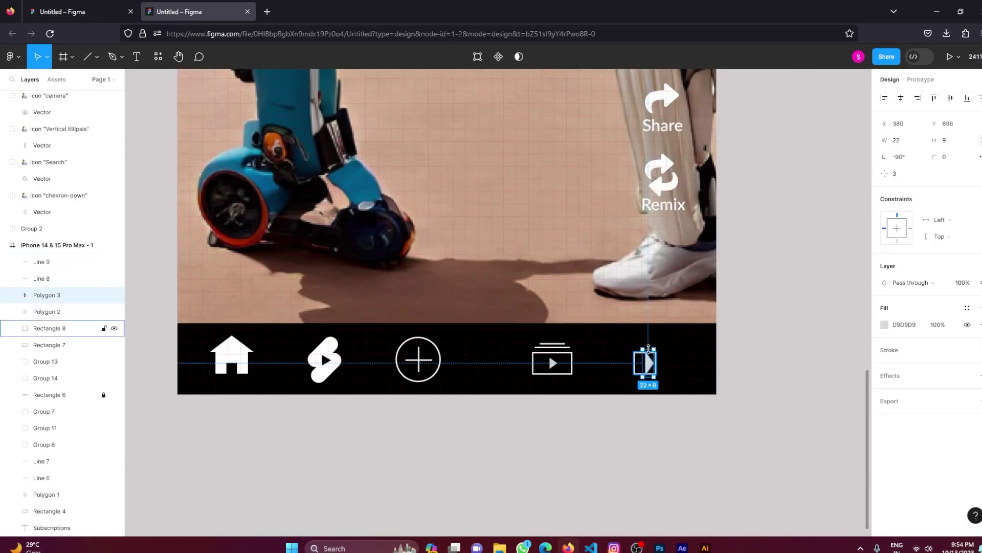
pyautogui.keyDown('ctrl'); pyautogui.scroll(5, 648, 348); pyautogui.keyUp('ctrl')
pyautogui.moveTo(356, 281); pyautogui.dragTo(671, 401)
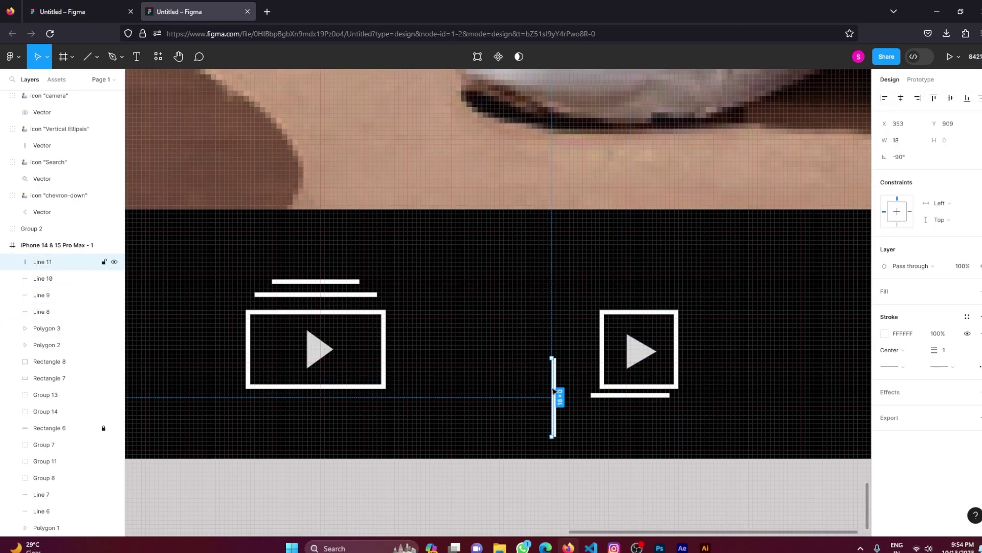
pyautogui.keyDown('ctrl'); pyautogui.scroll(-5, 553, 392); pyautogui.keyUp('ctrl')
pyautogui.hotkey('ctrl', 'g')
pyautogui.keyDown('ctrl'); pyautogui.scroll(5, 320, 370); pyautogui.keyUp('ctrl')
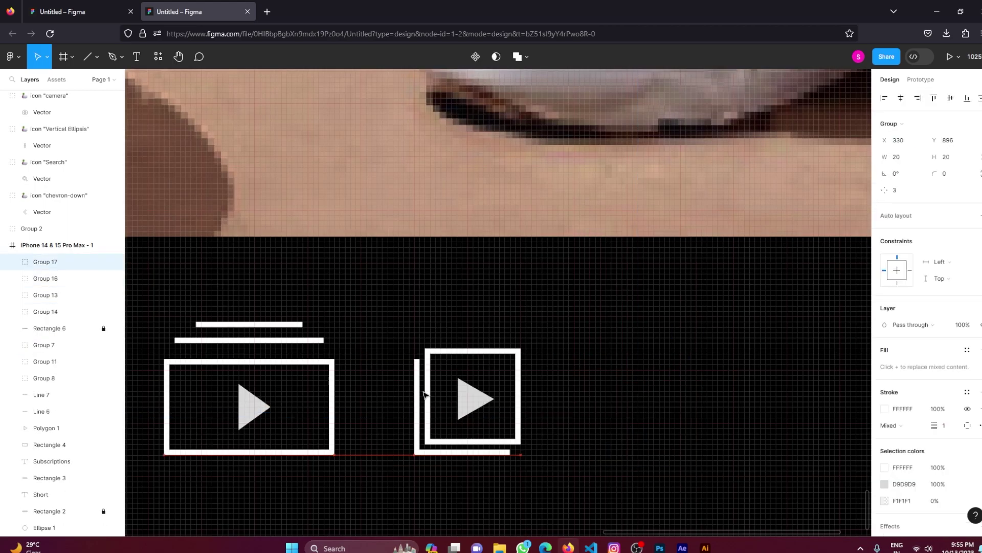
# Select the bar icons and zoom to the Shorts logo's inner stroke
pyautogui.keyDown('shift'); pyautogui.click(319, 369); pyautogui.keyUp('shift')
pyautogui.keyDown('ctrl'); pyautogui.scroll(-5, 356, 219); pyautogui.keyUp('ctrl')
pyautogui.keyDown('shift'); pyautogui.click(356, 220); pyautogui.keyUp('shift')
pyautogui.keyDown('ctrl'); pyautogui.scroll(-3, 559, 384); pyautogui.keyUp('ctrl')
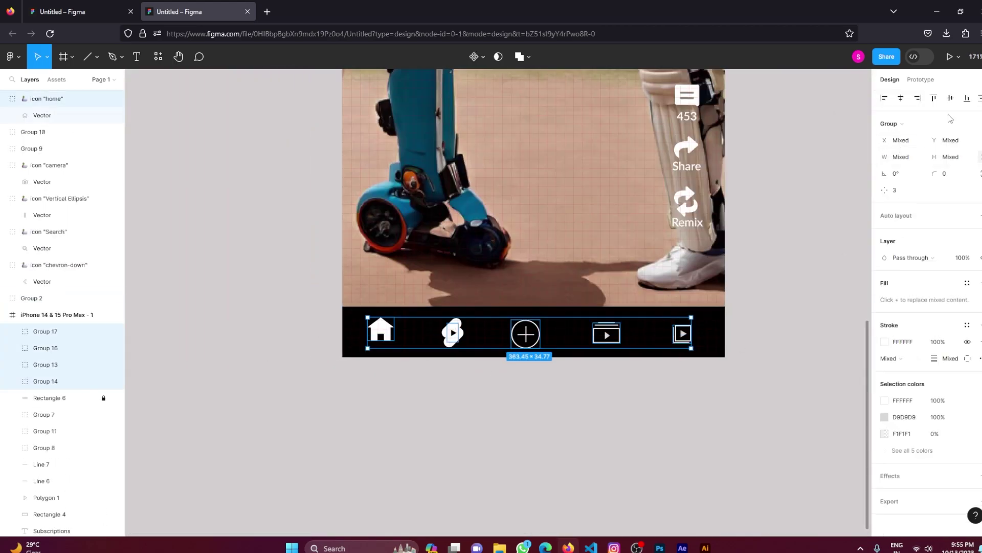
pyautogui.click(452, 332)
pyautogui.hotkey('shift', '2')
pyautogui.doubleClick(443, 223)
# Adjust the logo stroke thickness and change the Short label's font size
pyautogui.click(944, 350)
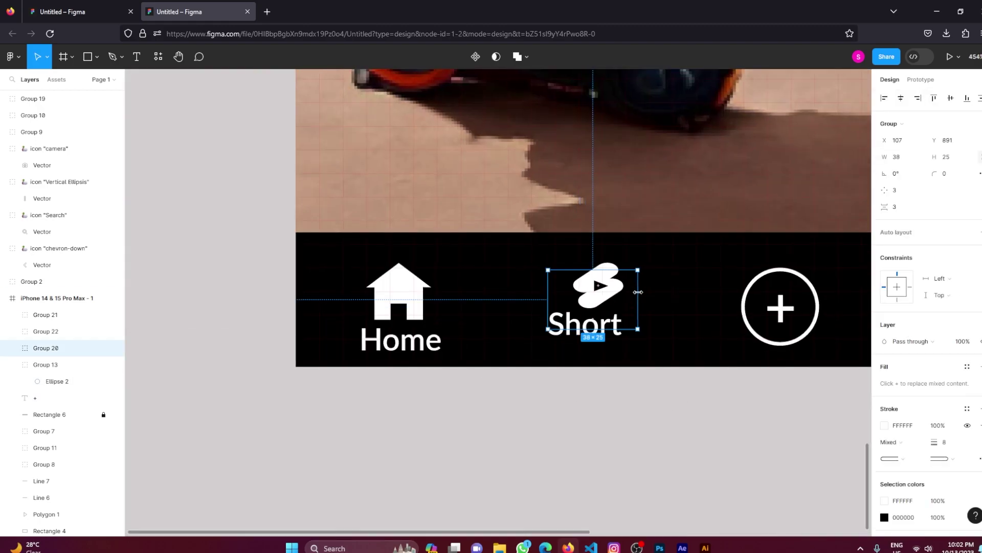
pyautogui.rightClick(638, 291)
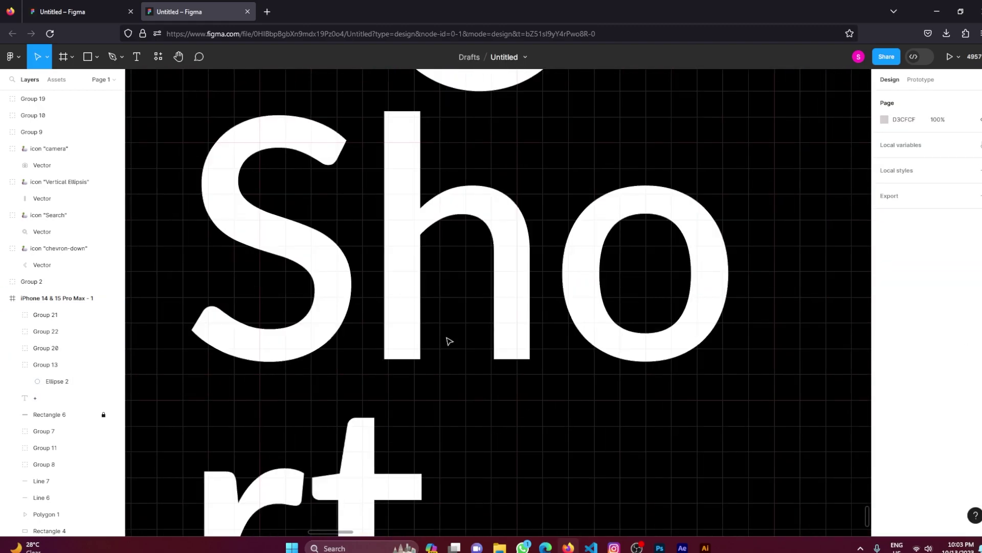
pyautogui.rightClick(586, 357)
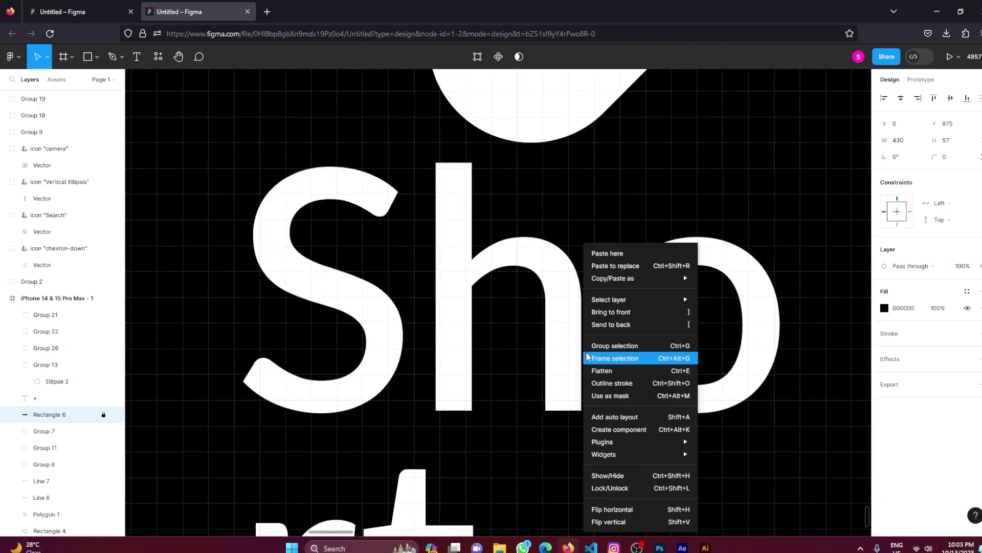
pyautogui.click(517, 454)
pyautogui.doubleClick(636, 344)
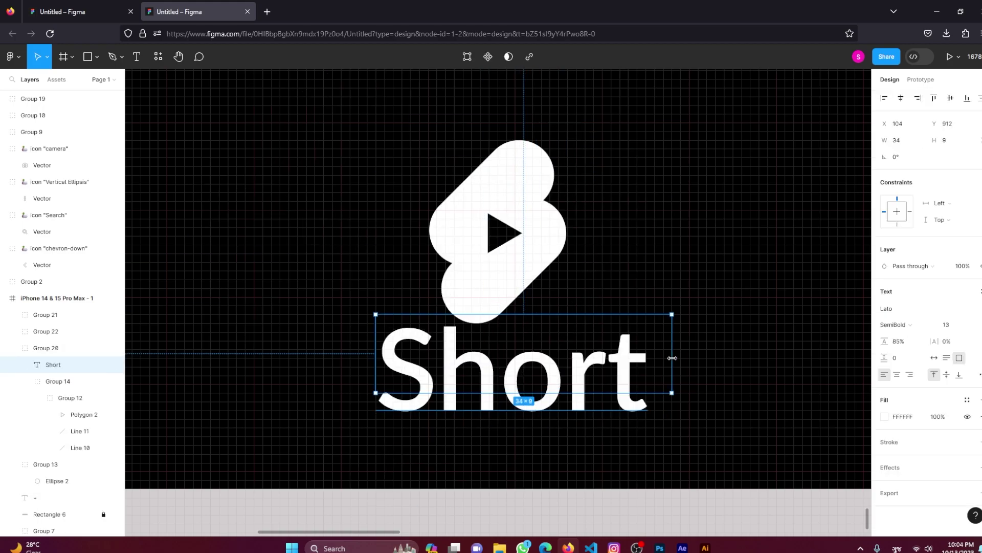
pyautogui.scroll(-5, 594, 404)
pyautogui.click(947, 324)
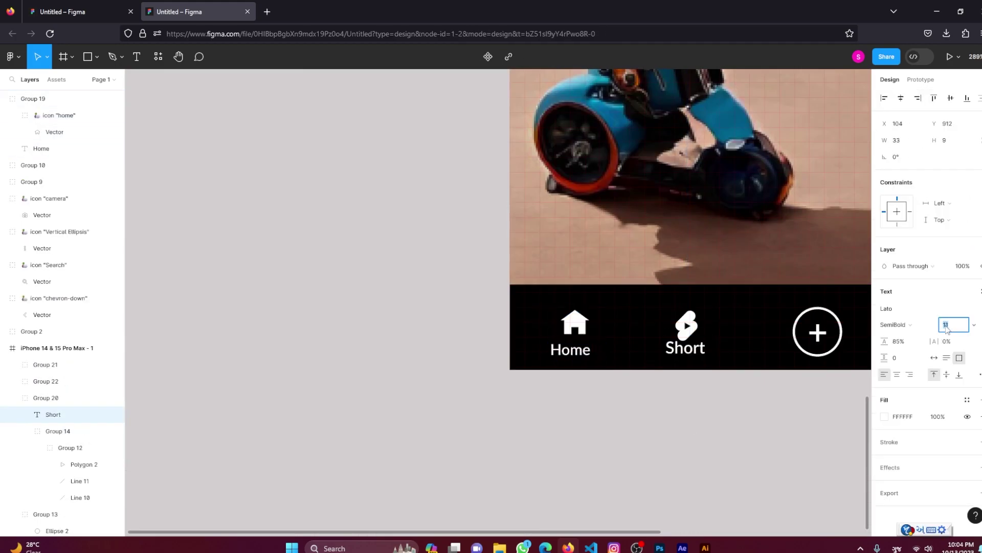
pyautogui.scroll(-5, 675, 358)
# Select all the parts of the Subscriptions icon in the bottom bar
pyautogui.moveTo(660, 348); pyautogui.dragTo(688, 368)
pyautogui.scroll(5, 665, 338)
pyautogui.scroll(5, 672, 338)
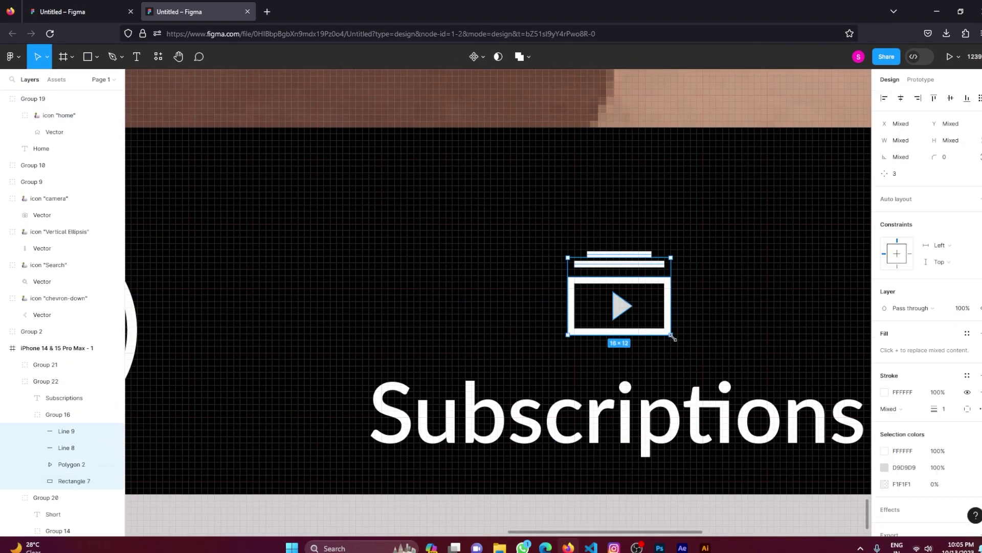
pyautogui.scroll(-5, 673, 338)
pyautogui.scroll(5, 554, 351)
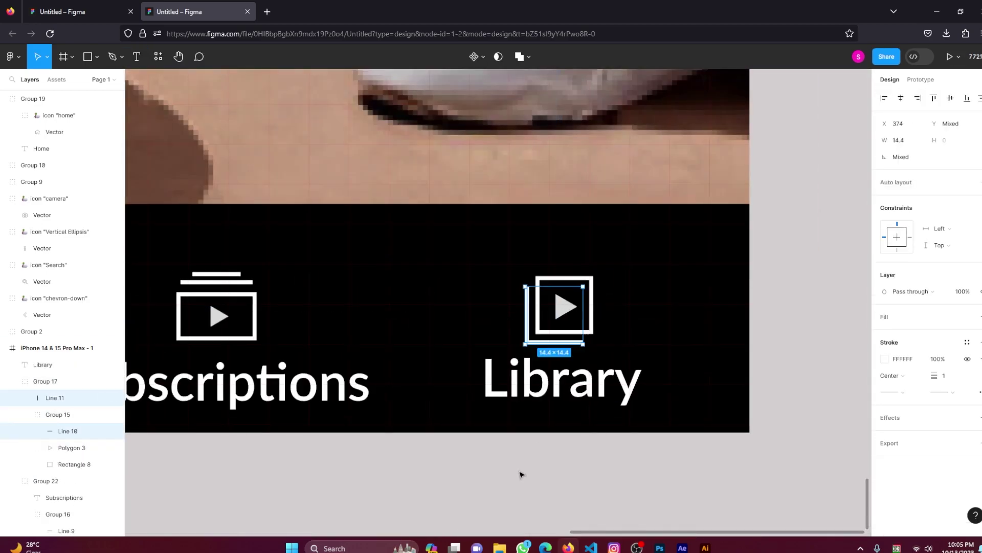
pyautogui.scroll(-5, 521, 475)
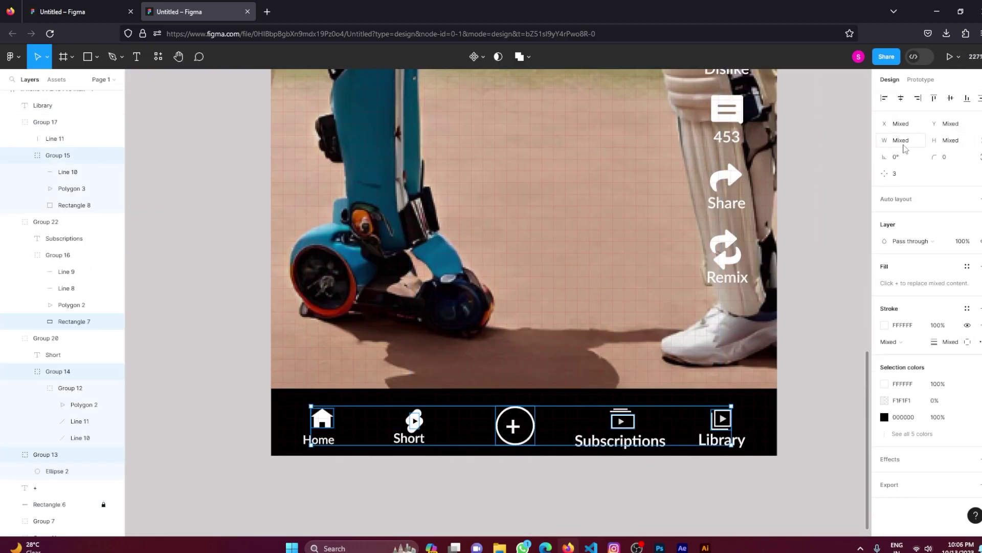
# Select the Subscriptions icon's top lines together with its label, then deselect
pyautogui.moveTo(609, 404); pyautogui.dragTo(637, 412)
pyautogui.scroll(5, 636, 435)
pyautogui.scroll(-5, 646, 515)
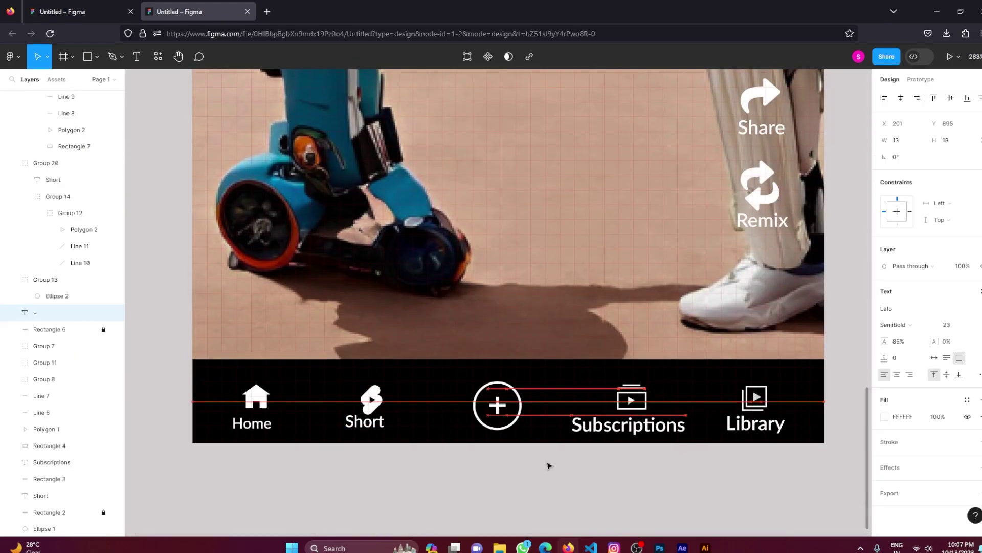
pyautogui.click(614, 423)
pyautogui.click(581, 445)
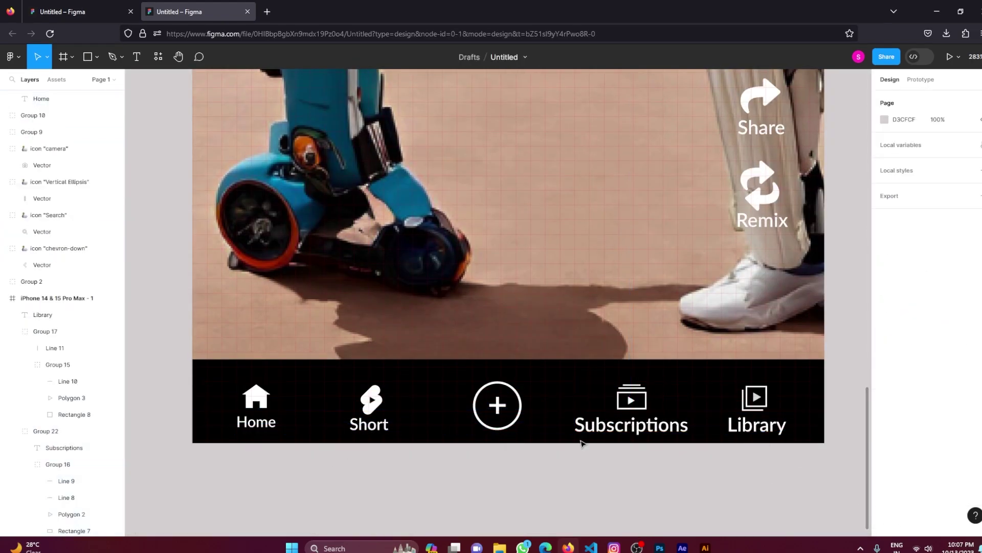
pyautogui.scroll(-3, 677, 471)
pyautogui.scroll(-5, 746, 366)
pyautogui.scroll(5, 805, 445)
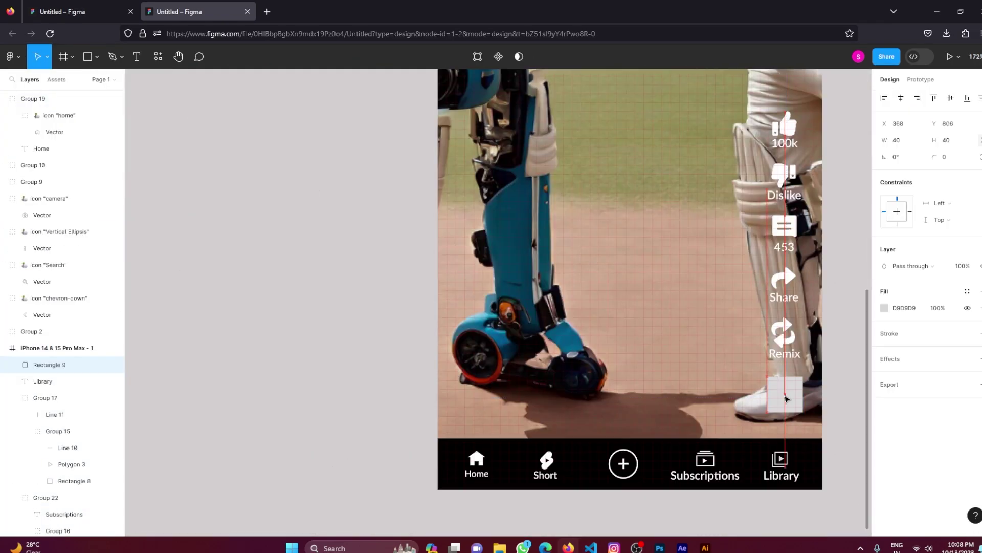
# Import an image, shrink it to a thumbnail, and place it below Remix
pyautogui.scroll(5, 786, 399)
pyautogui.scroll(-3, 811, 347)
pyautogui.hotkey('ctrl', 'shift', 'k')
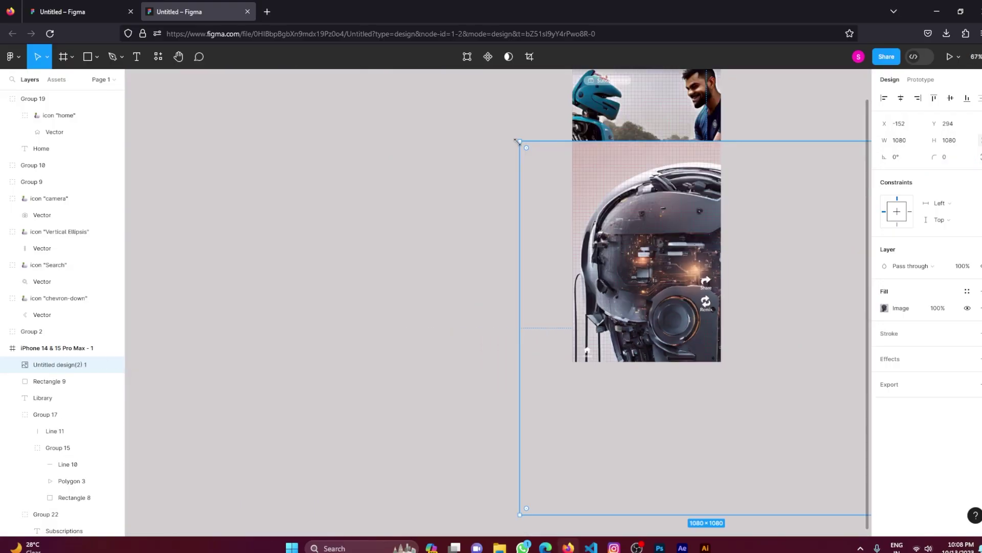
pyautogui.moveTo(517, 140); pyautogui.dragTo(716, 338)
pyautogui.scroll(5, 635, 286)
pyautogui.moveTo(428, 307); pyautogui.dragTo(634, 285)
pyautogui.scroll(-3, 610, 293)
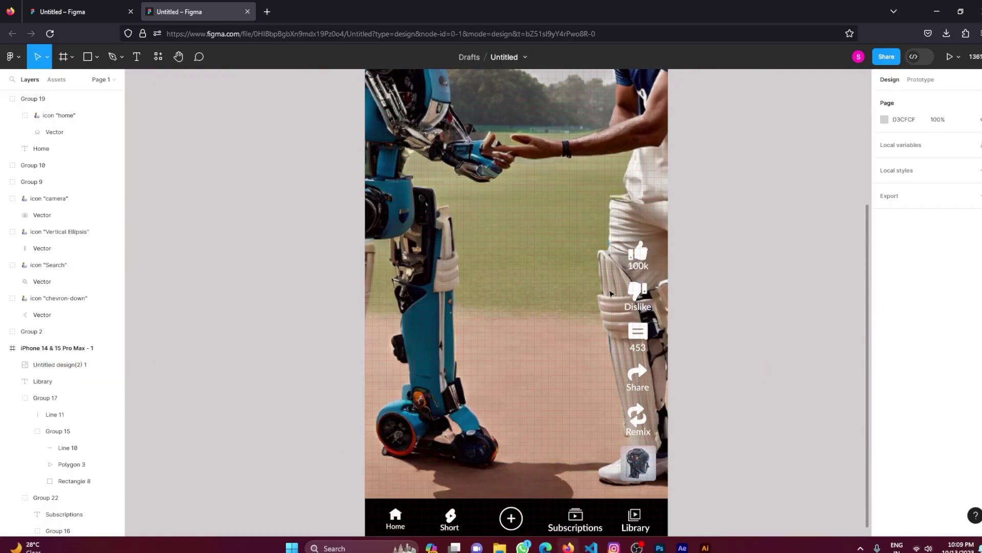
# Give the avatar thumbnail a Drop shadow effect and adjust its horizontal offset
pyautogui.click(638, 463)
pyautogui.scroll(-3, 517, 301)
pyautogui.click(979, 358)
pyautogui.click(884, 375)
pyautogui.click(772, 401)
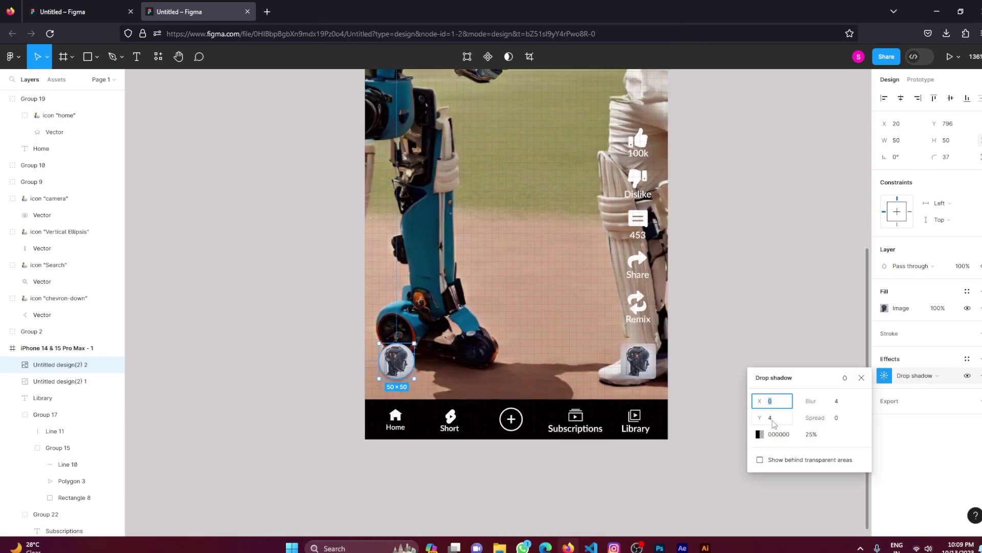
pyautogui.press('Escape')
pyautogui.press('Escape')
# Add a text label with the channel handle beside the avatar
pyautogui.press('t')
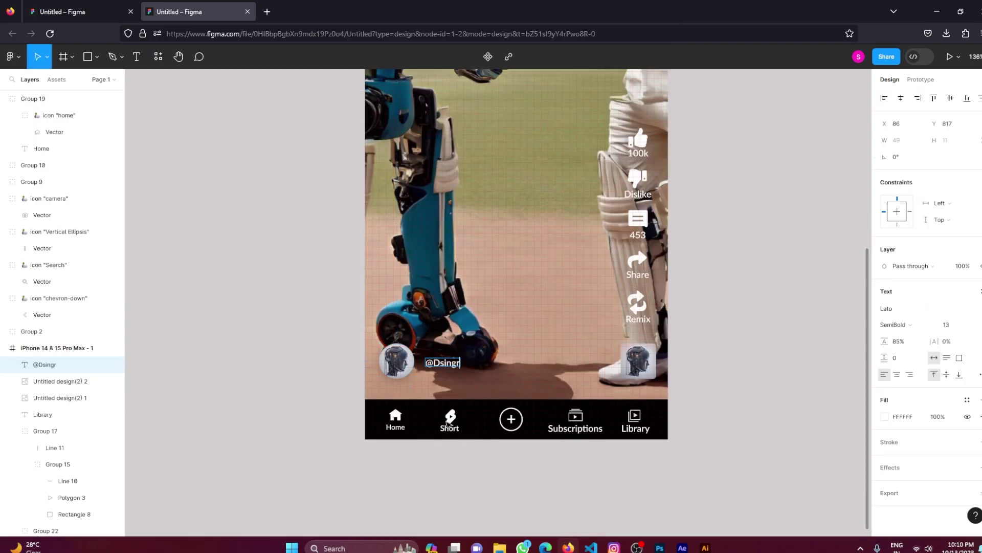
pyautogui.scroll(5, 448, 361)
pyautogui.scroll(-3, 446, 385)
pyautogui.click(290, 359)
pyautogui.write('Dsingr')
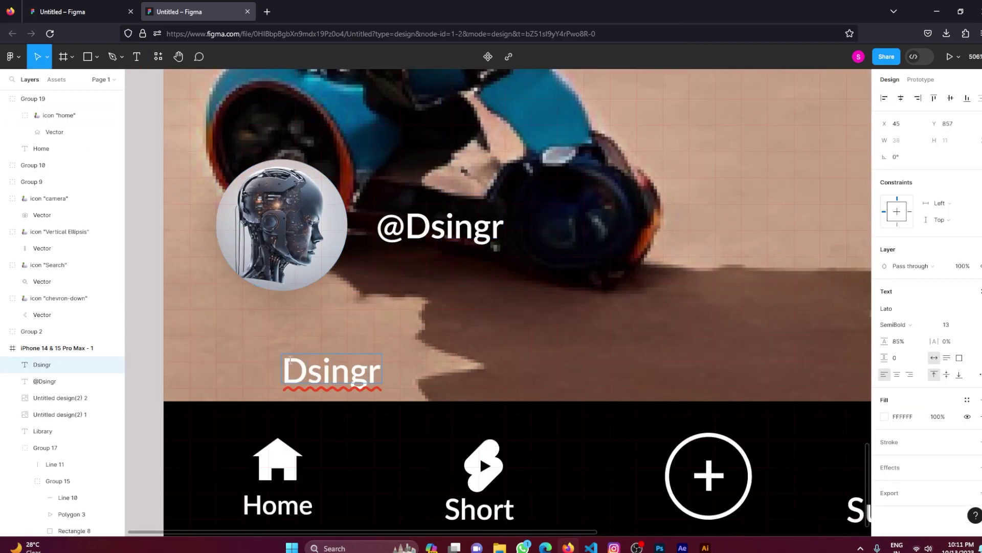